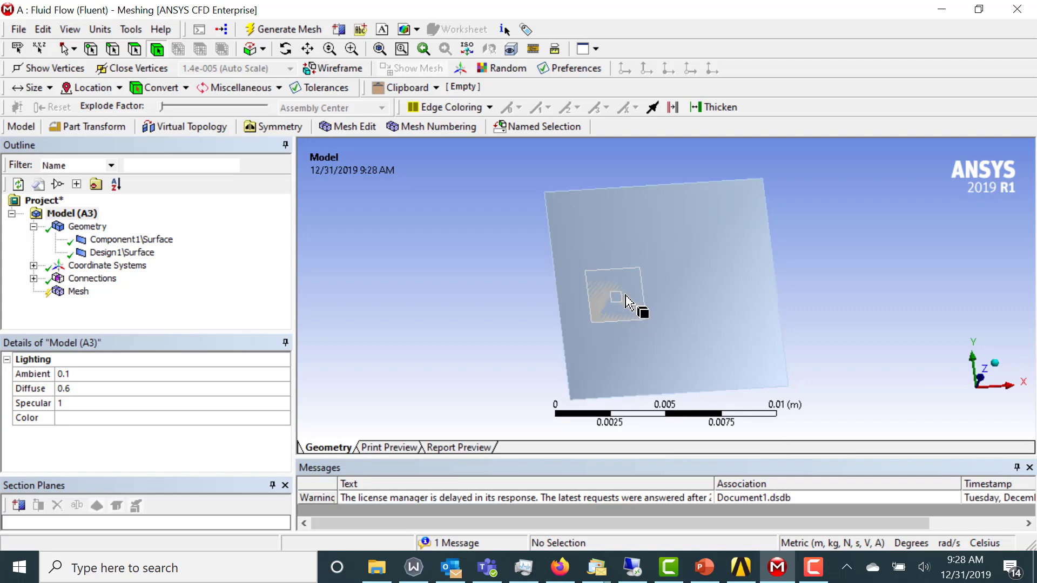
- Display only the Component1 surface body using Hide All Other Bodies
left_click(159, 241)
right_click(159, 243)
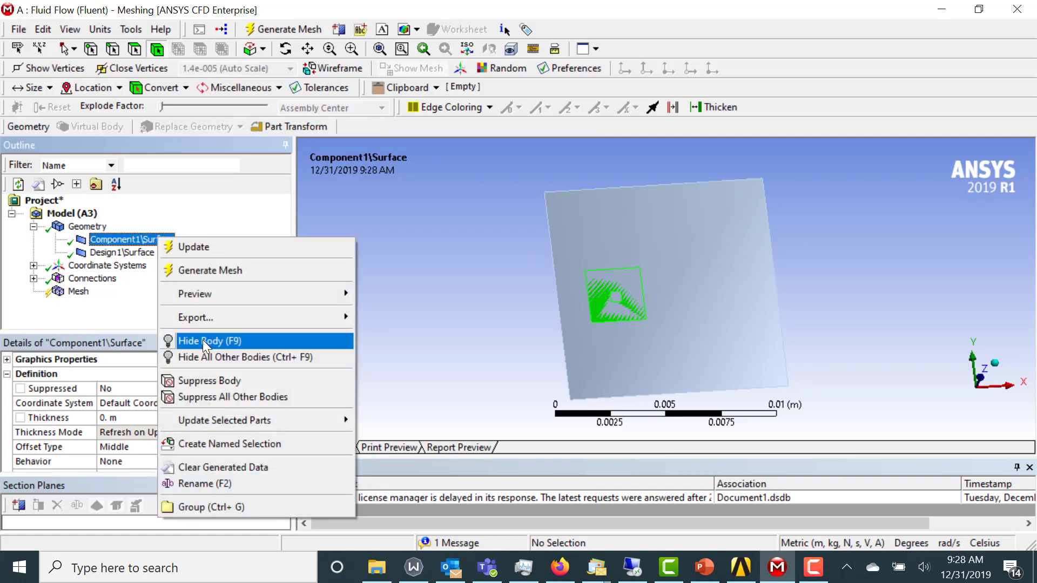
left_click(207, 357)
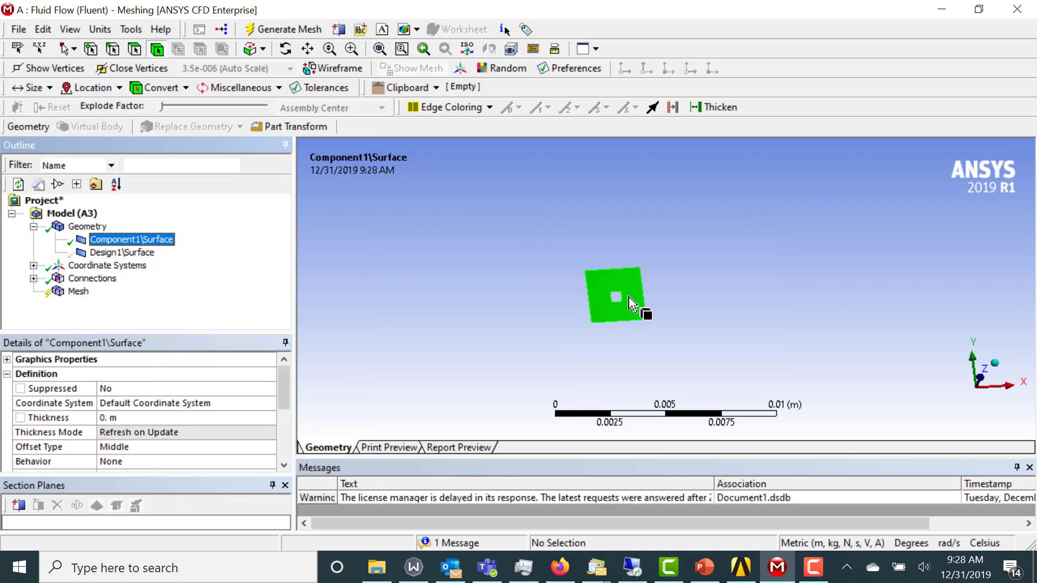
left_click(519, 246)
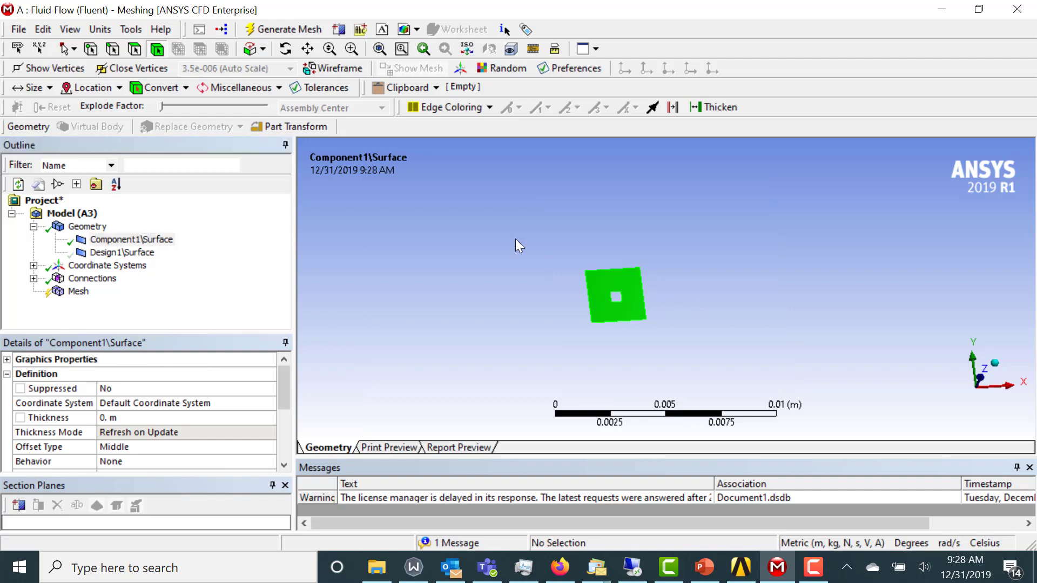
- Invert visibility to show only the Design1 plane, then show all bodies again
right_click(159, 241)
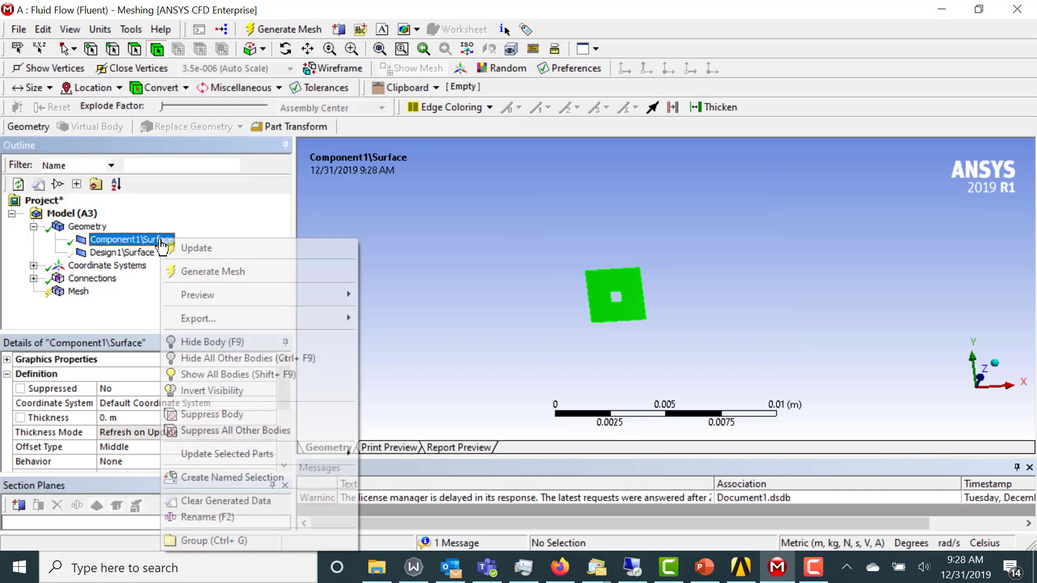
left_click(217, 390)
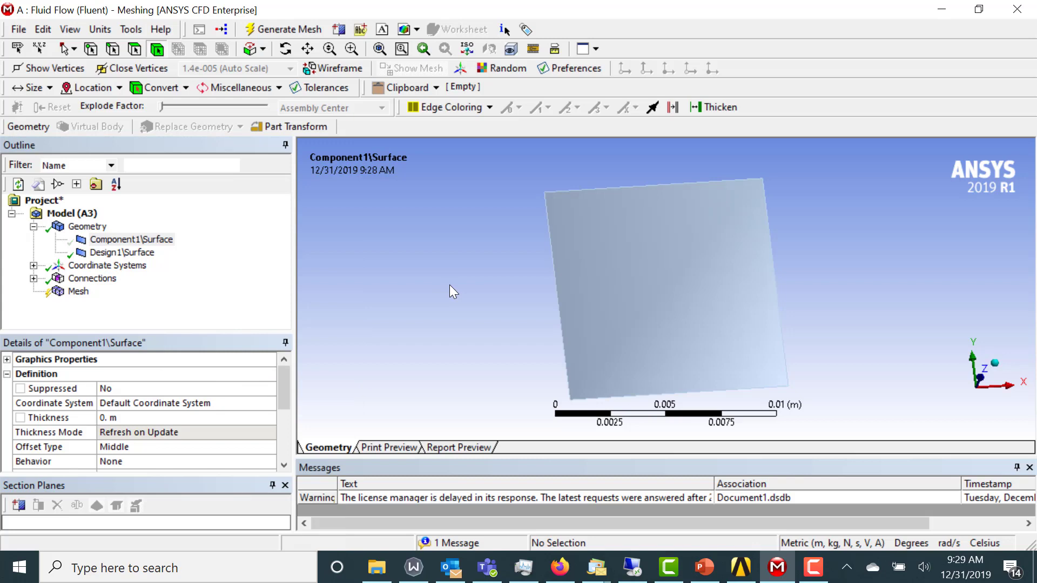
right_click(429, 245)
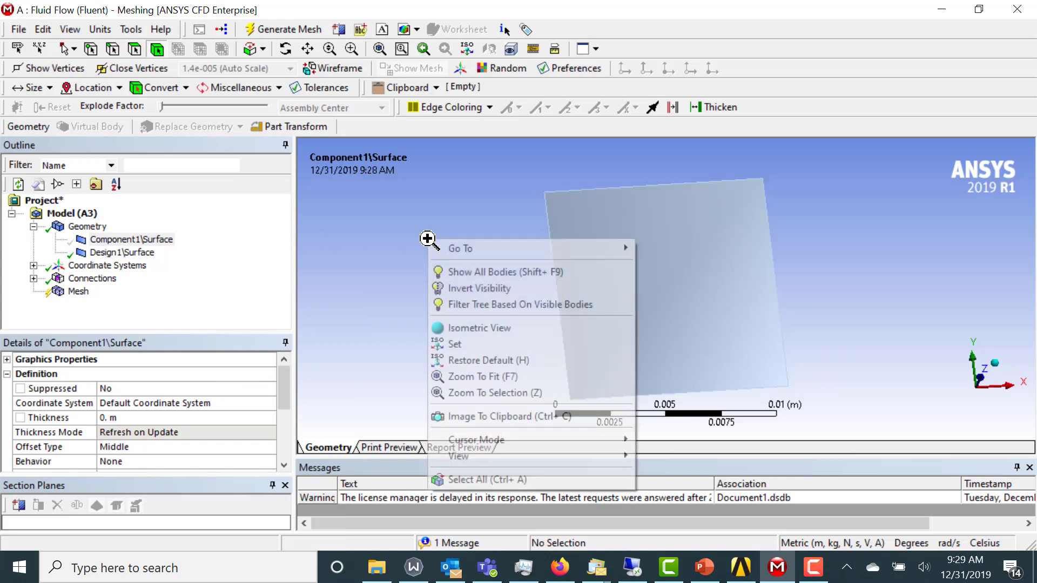
left_click(458, 272)
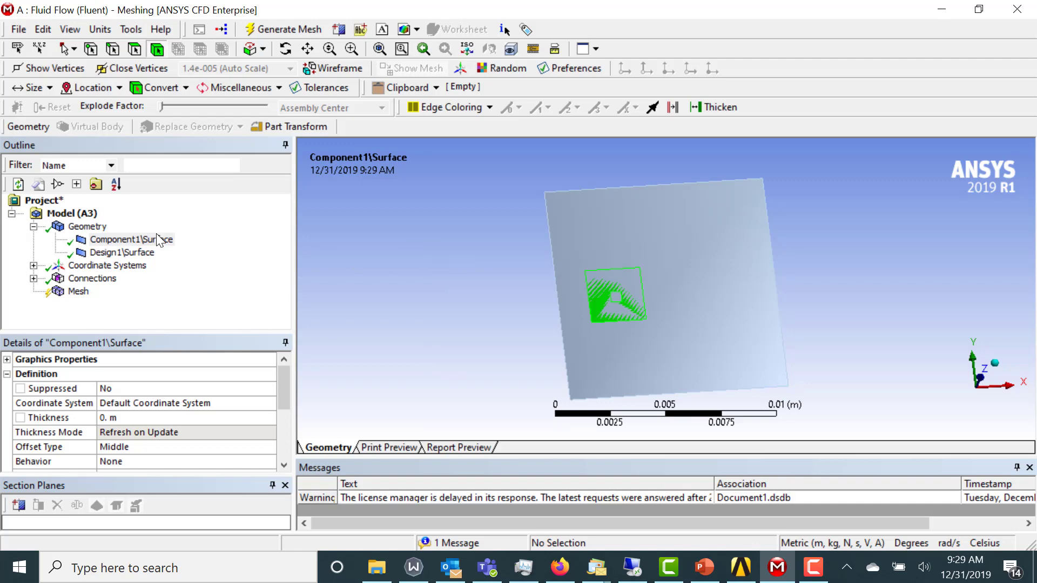
- Suppress the Contacts under Connections
left_click(33, 279)
left_click(96, 294)
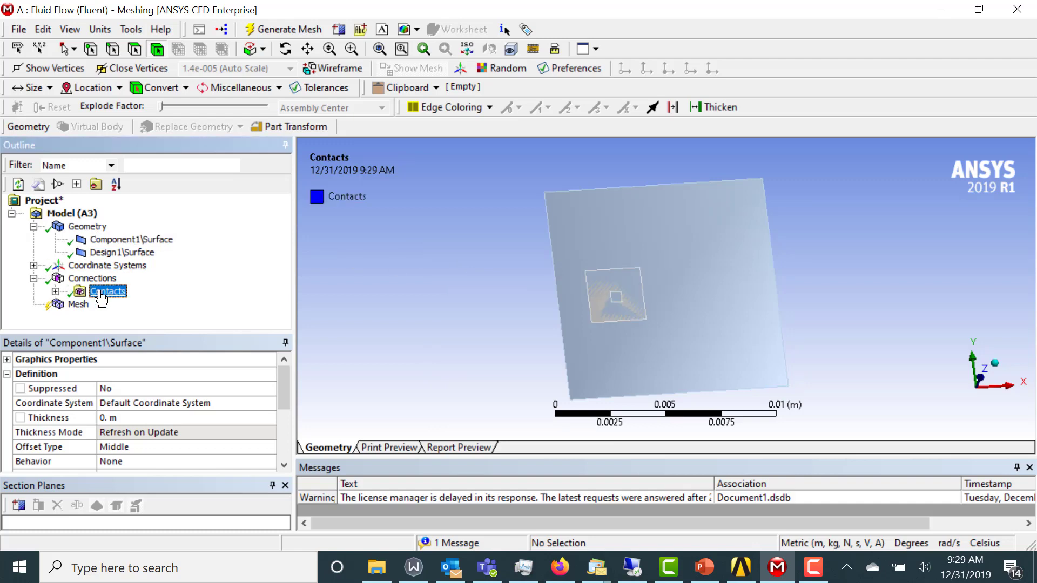
right_click(101, 298)
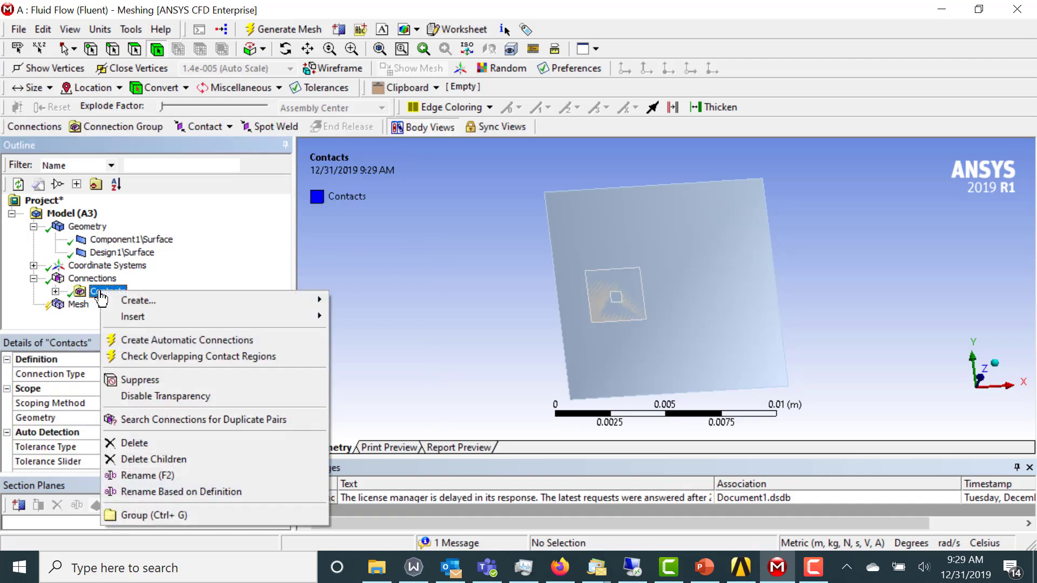
left_click(154, 381)
- Add a mesh Sizing control on both surface bodies with element size 1e-4 m
left_click(78, 305)
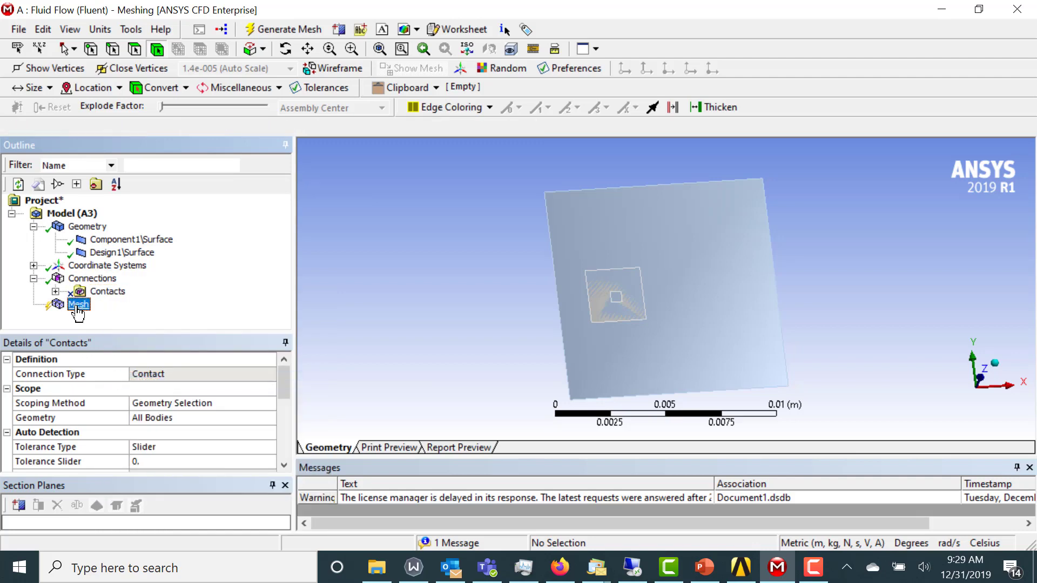
right_click(78, 308)
mouse_move(126, 320)
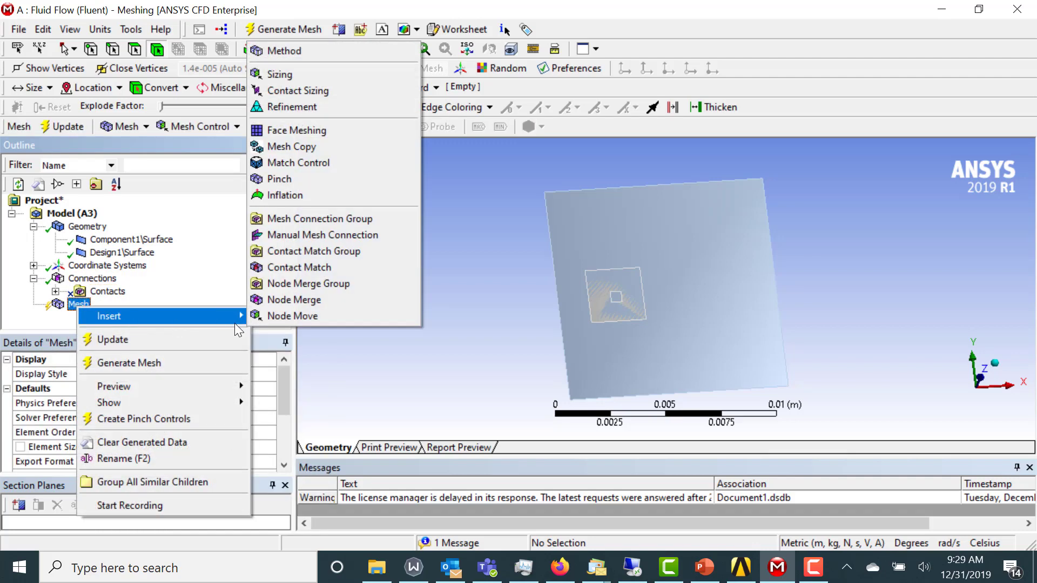
left_click(280, 75)
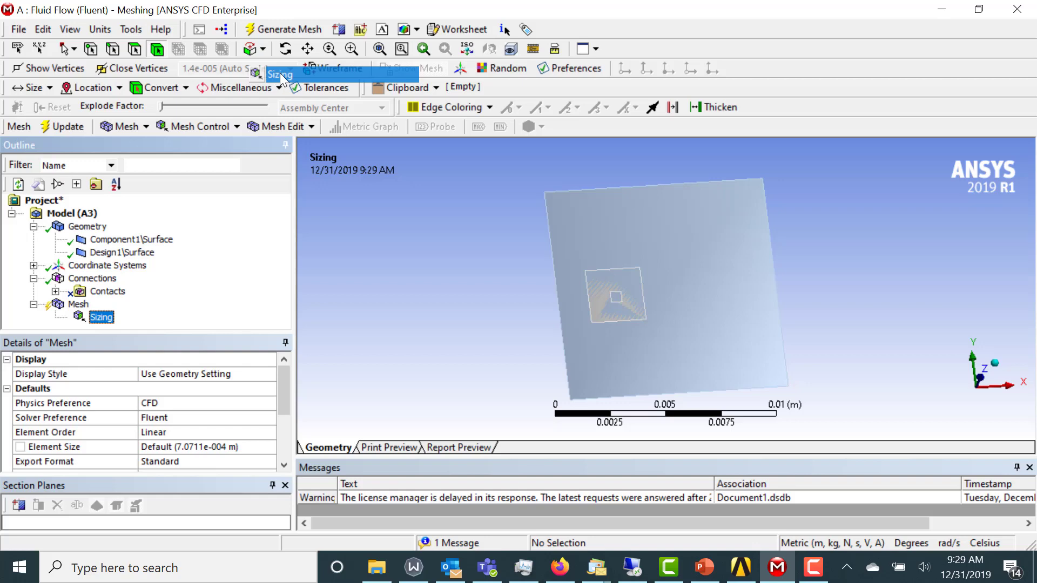
left_click(689, 253)
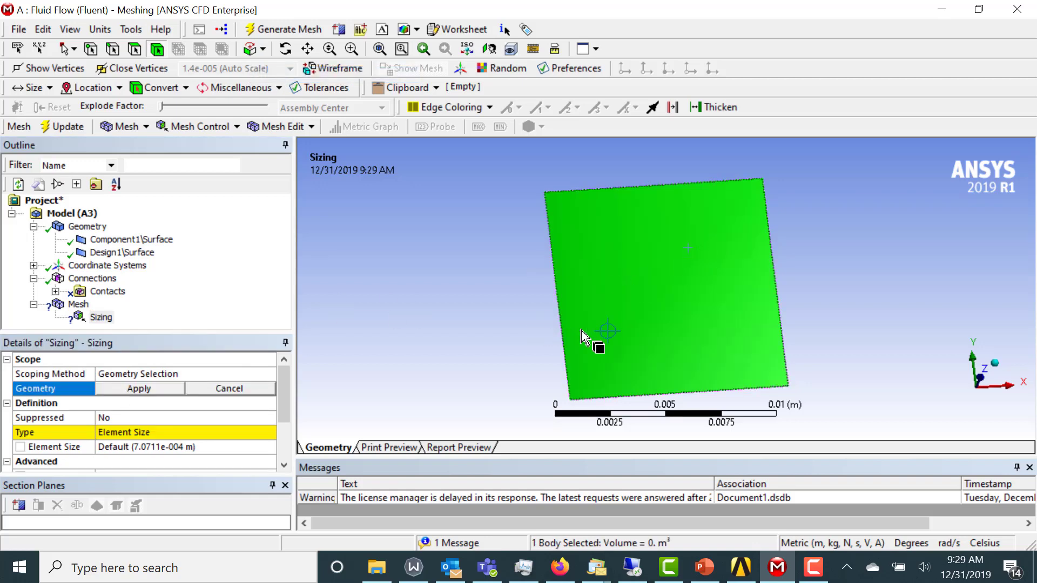
left_click(657, 294, "ctrl")
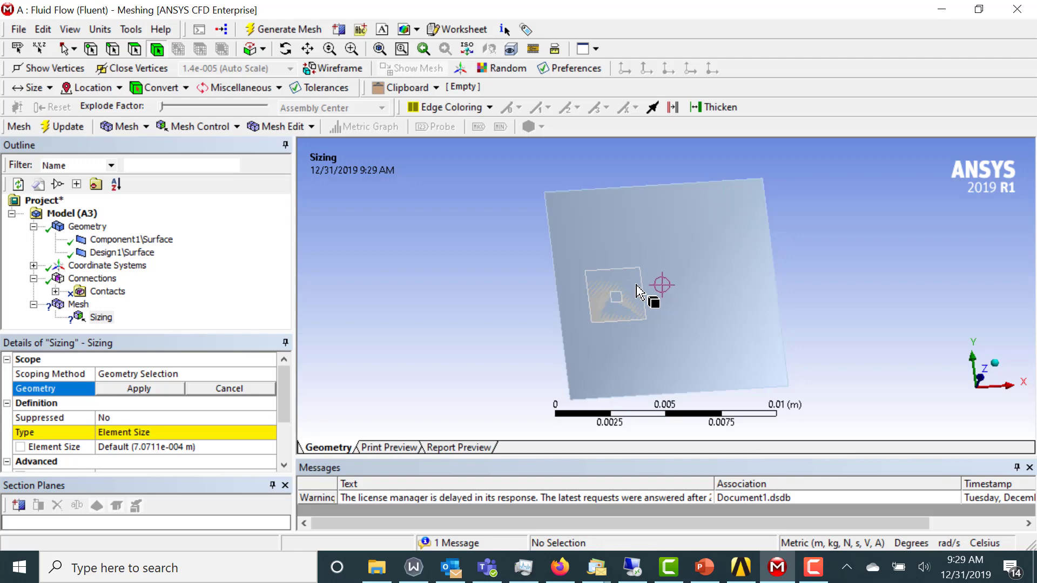
left_click(637, 292)
left_click(618, 241, "ctrl")
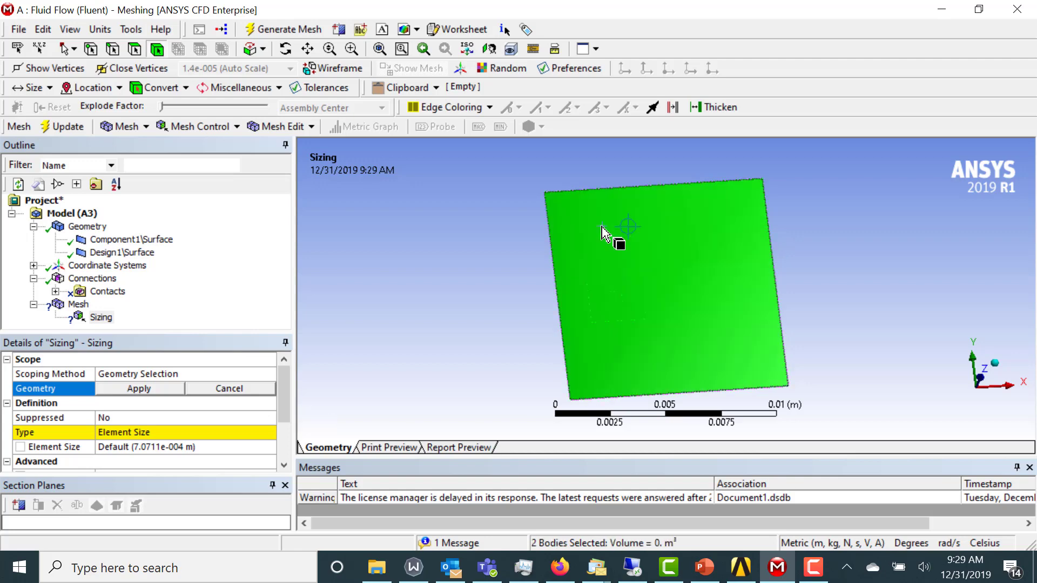
left_click(132, 388)
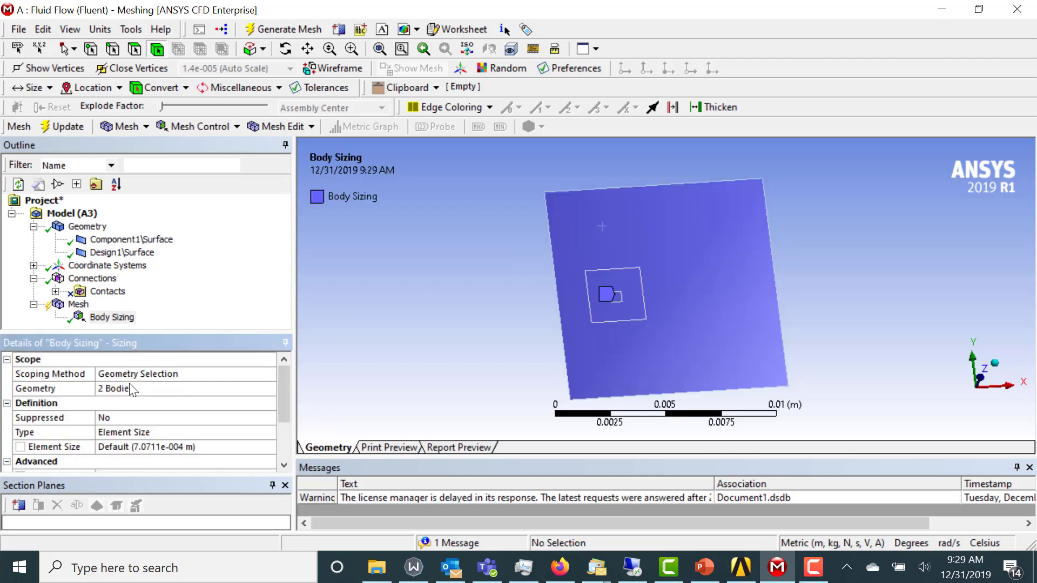
left_click(195, 447)
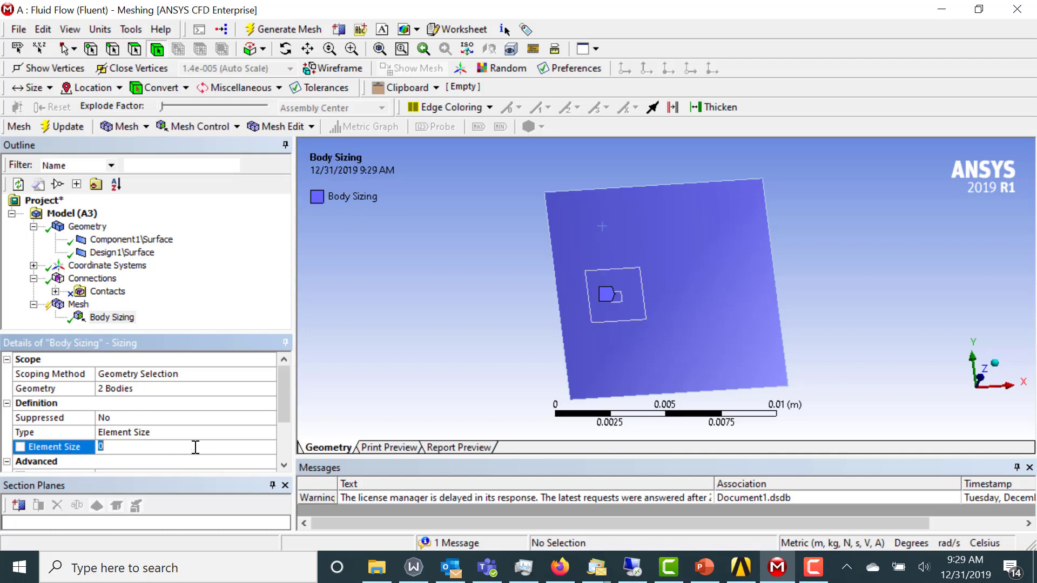
type("1e-4")
key("Return")
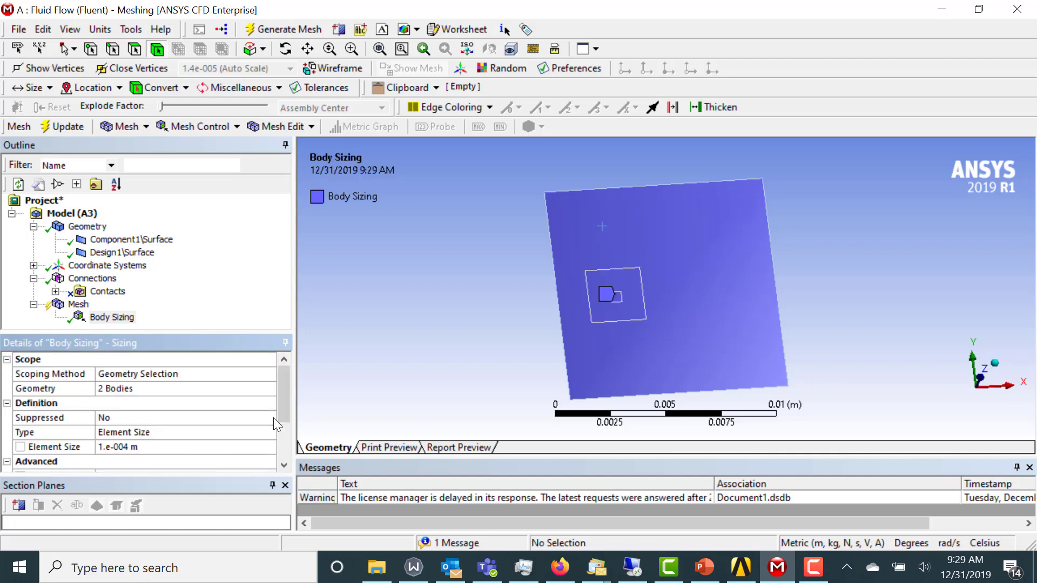
- Generate the mesh on both surface bodies from the Mesh item
left_click(91, 229)
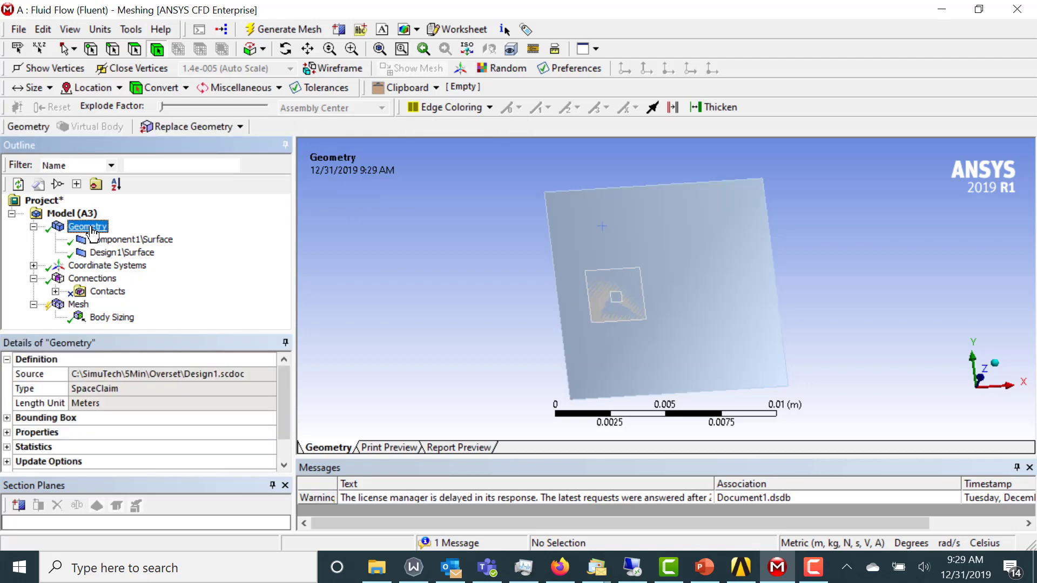
right_click(76, 307)
left_click(119, 360)
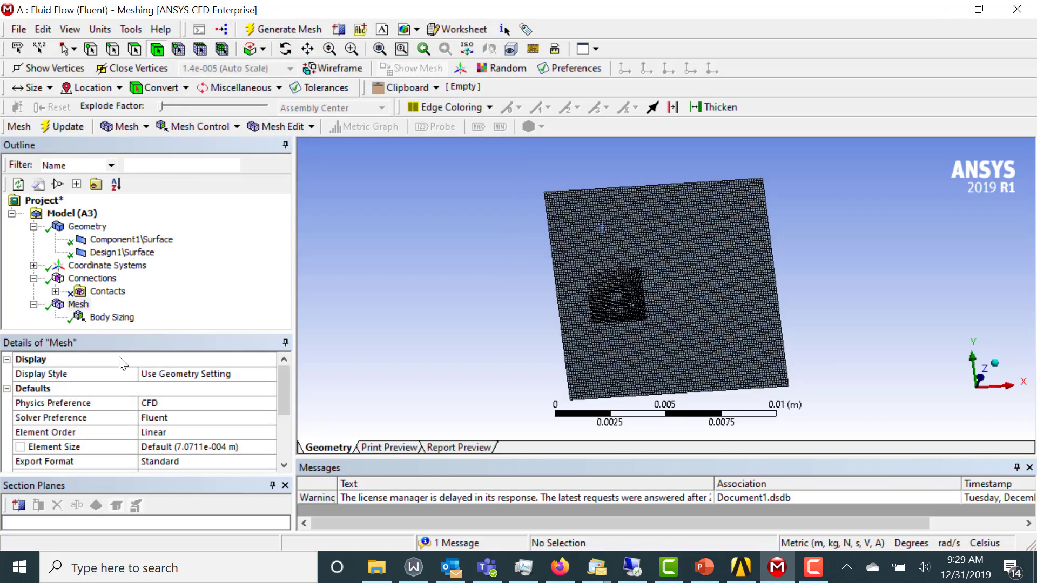
left_click(113, 49)
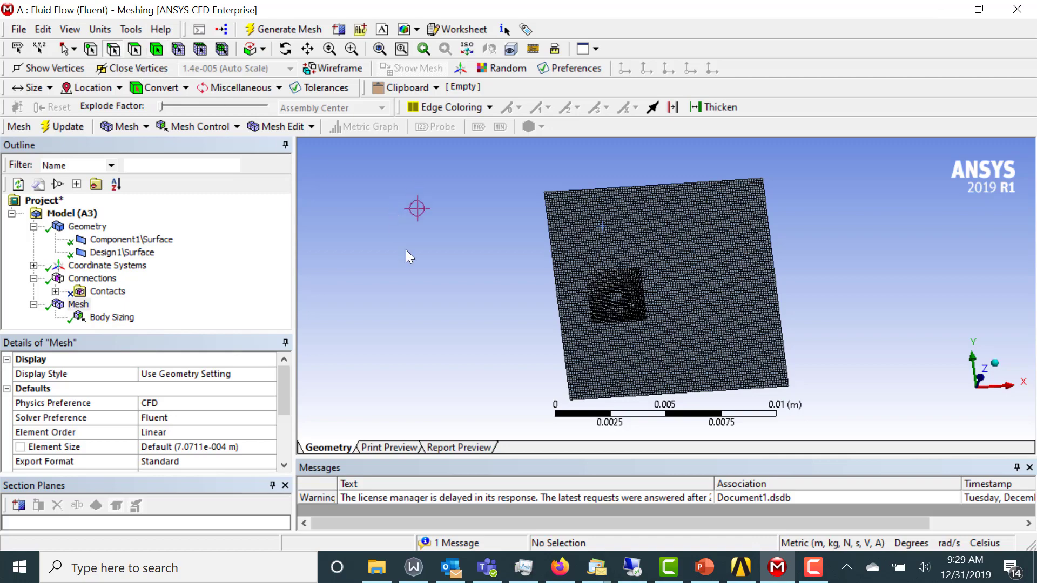
- Create a named selection 'inlet' for the domain's left edge
left_click(554, 270)
right_click(554, 270)
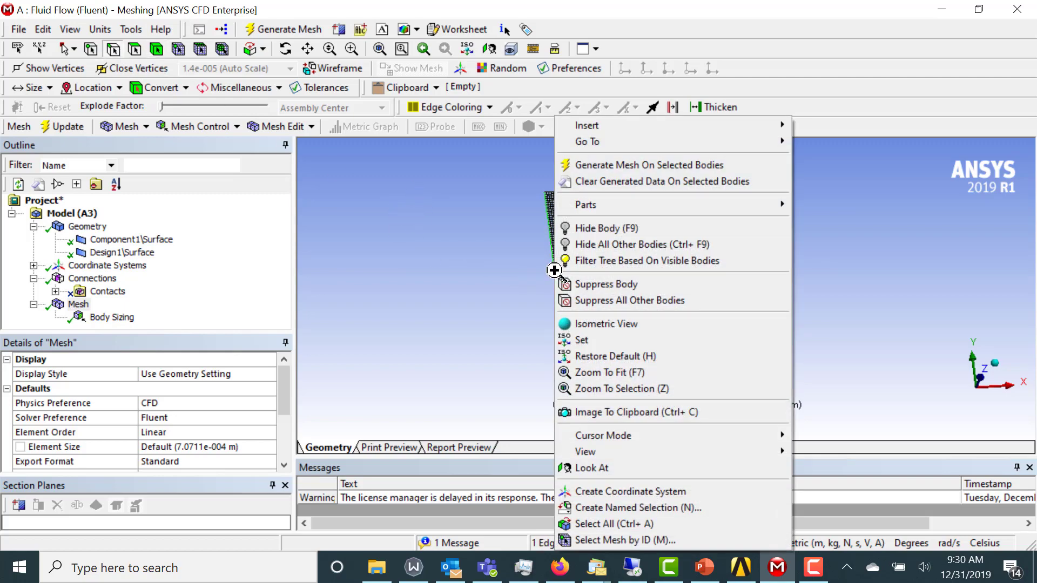
left_click(595, 508)
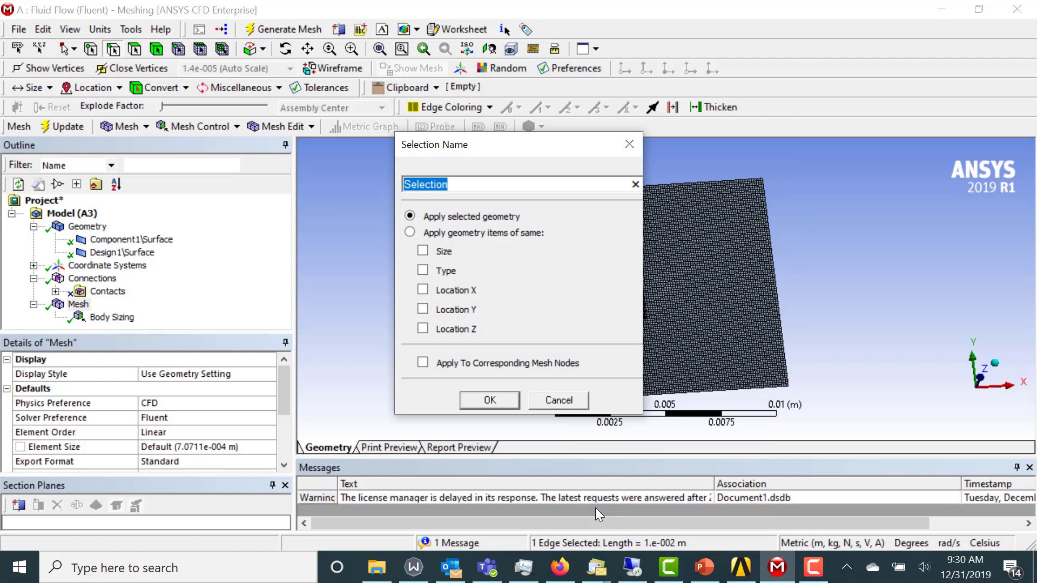
type("inlet")
key("Return")
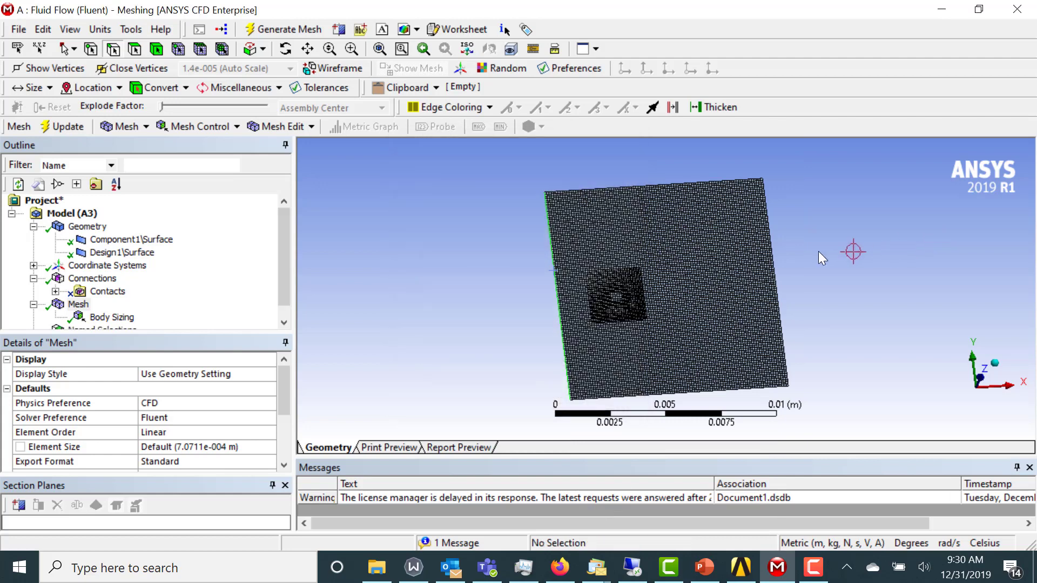
- Create a named selection 'outlet' for the domain's right edge
left_click(775, 264)
right_click(776, 264)
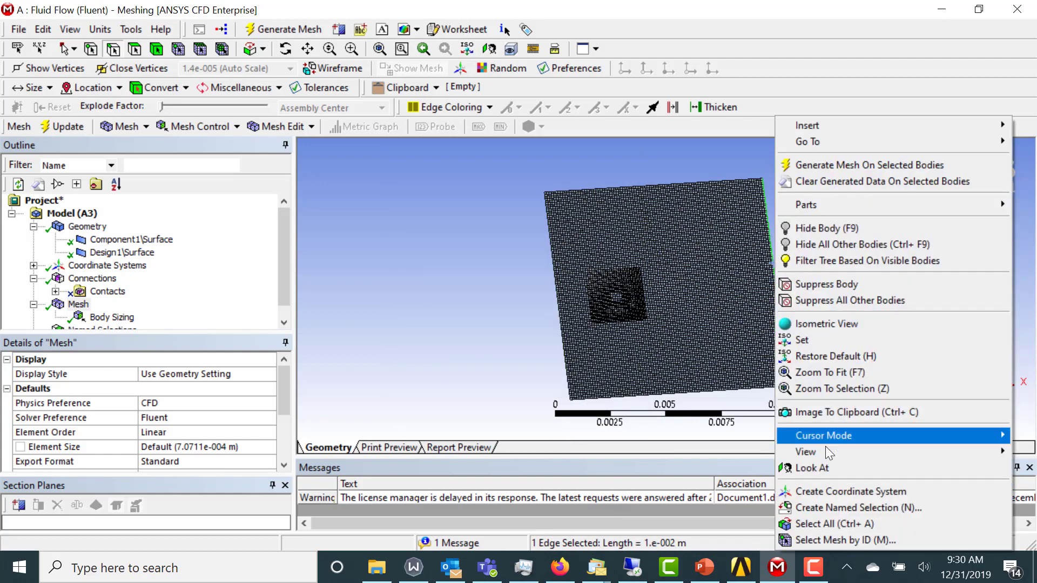
left_click(817, 512)
type("outlet")
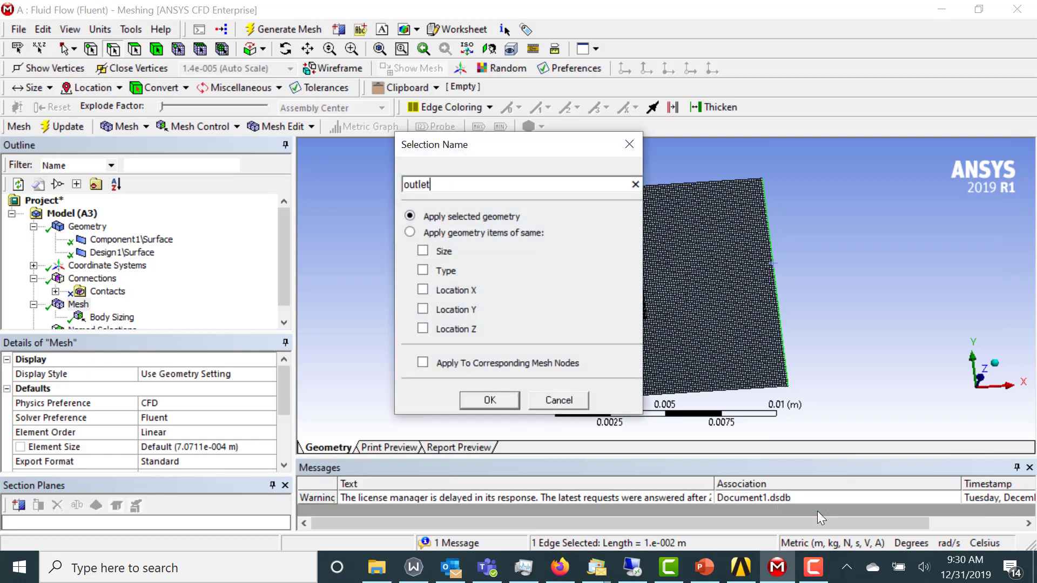
key("Return")
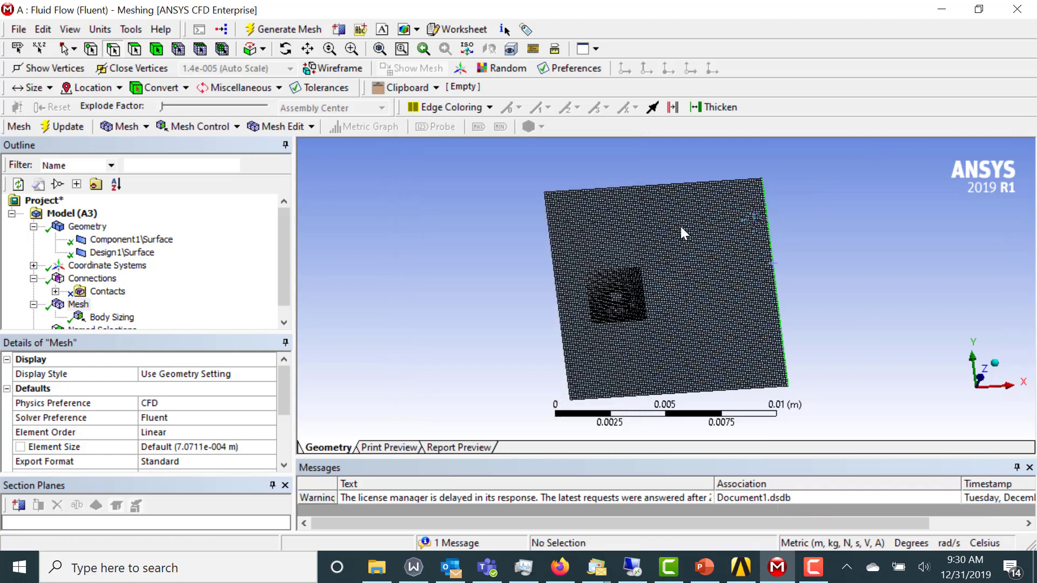
- Name the top and bottom domain edges 'walls'
left_click(660, 396, "ctrl")
right_click(658, 397)
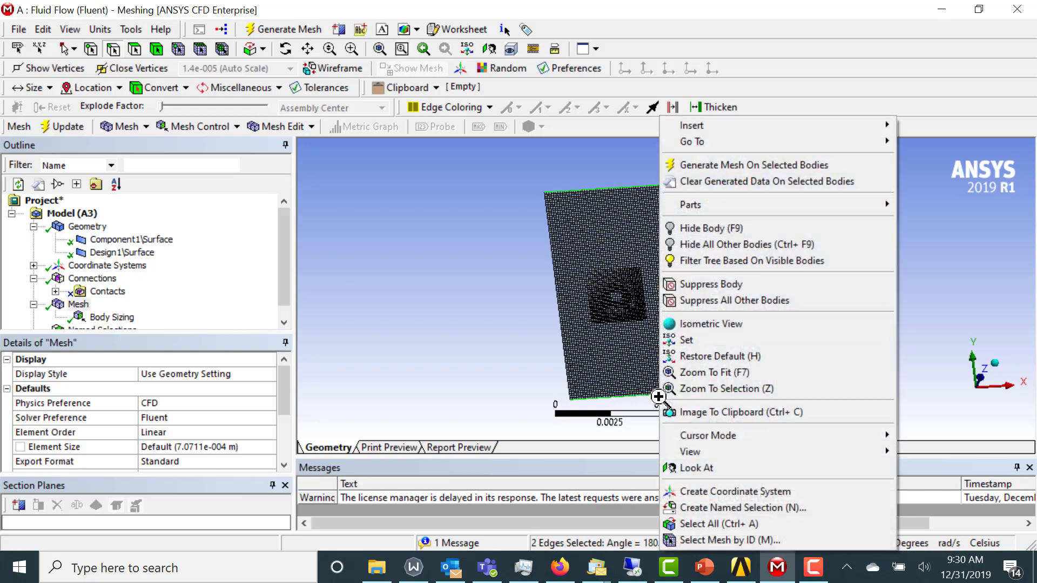
left_click(691, 503)
type("walls")
key("Return")
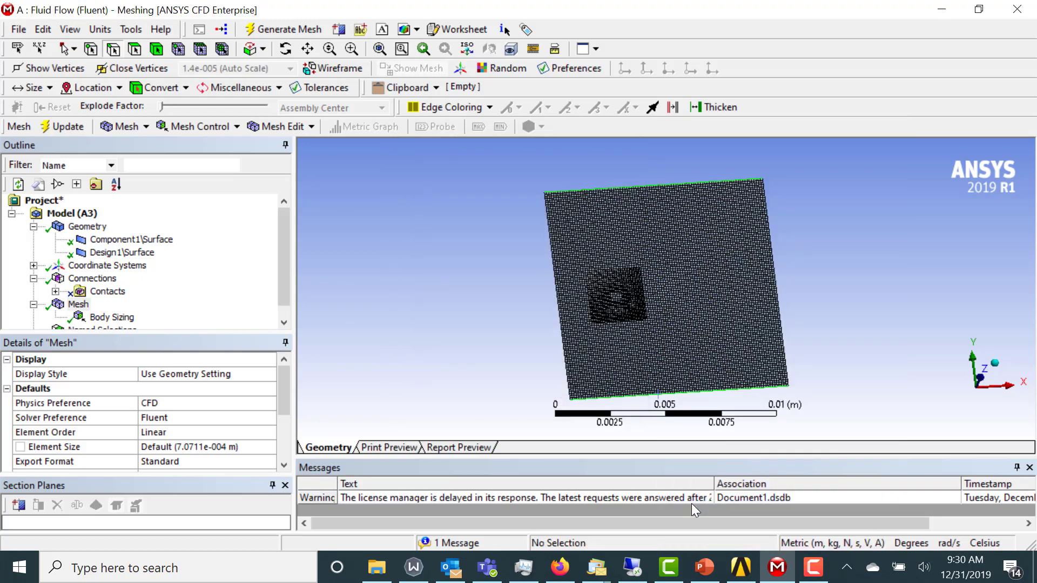
- Select three edges of the small square and name them 'walls_vent'
left_click(618, 305)
left_click(619, 301, "ctrl")
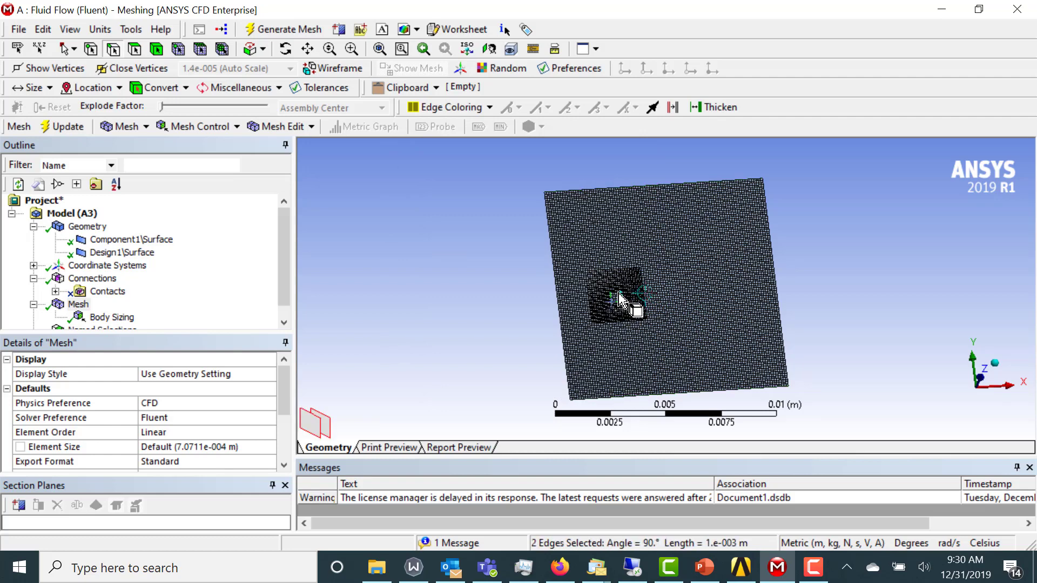
left_click(624, 296, "ctrl")
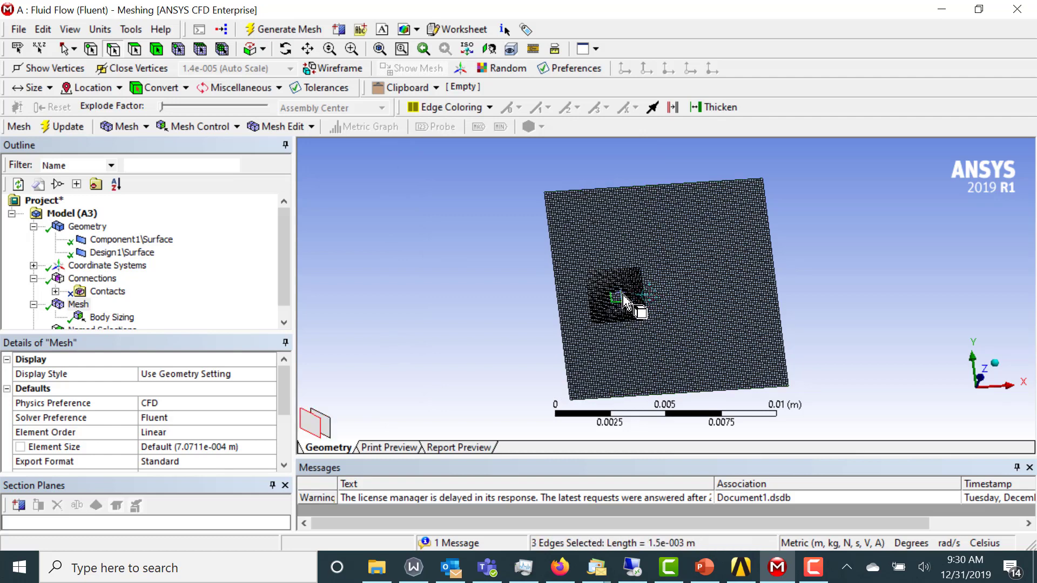
left_click(621, 301, "ctrl")
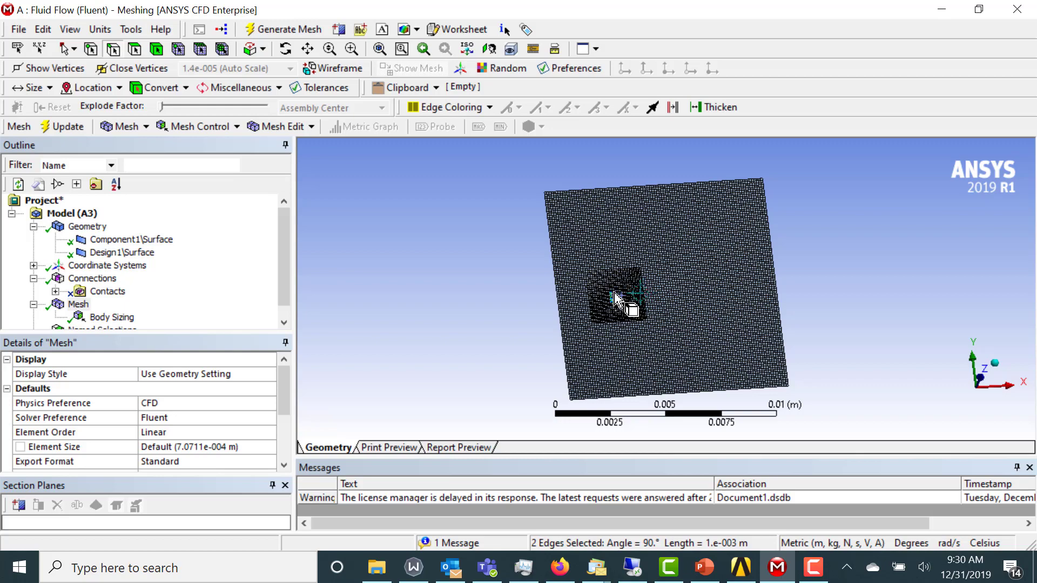
left_click(616, 295, "ctrl")
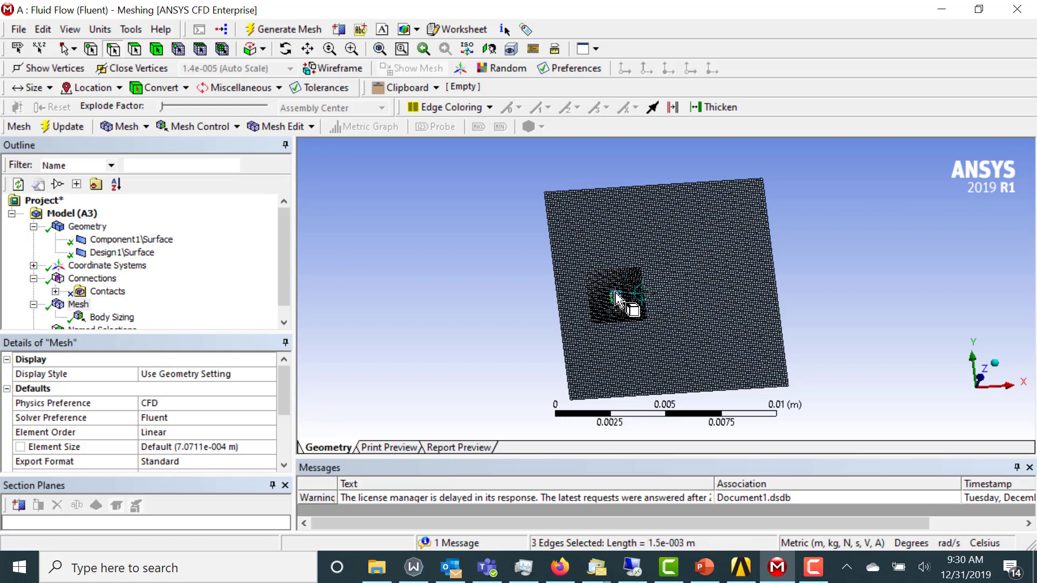
right_click(617, 295)
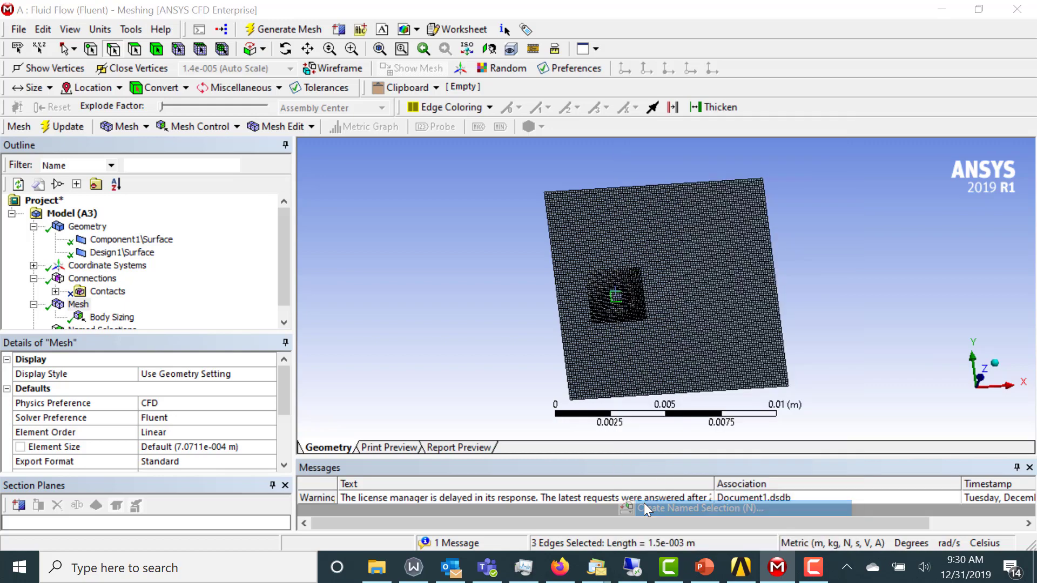
left_click(644, 504)
type("walls")
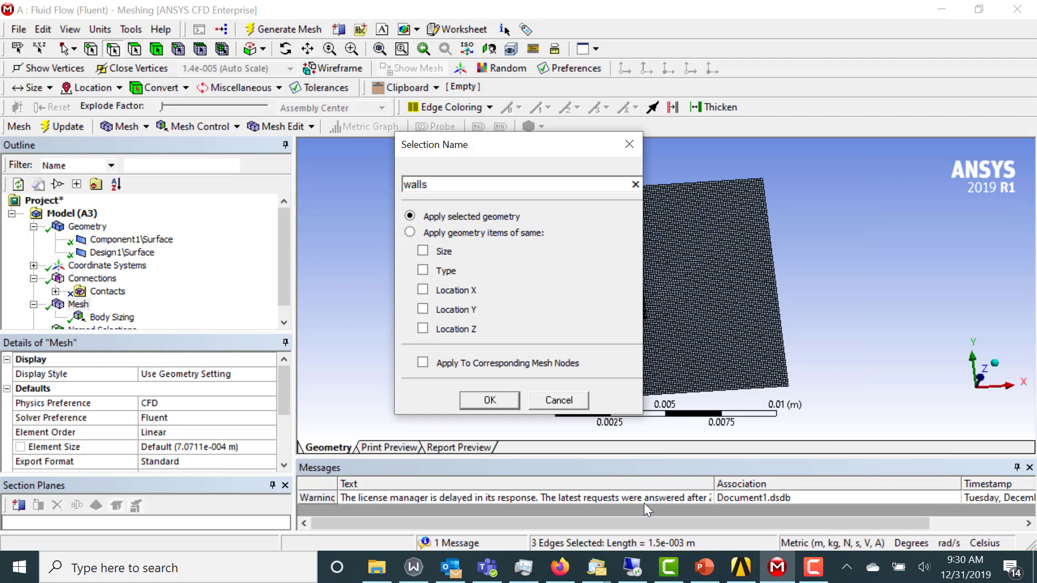
type("_vent")
key("Return")
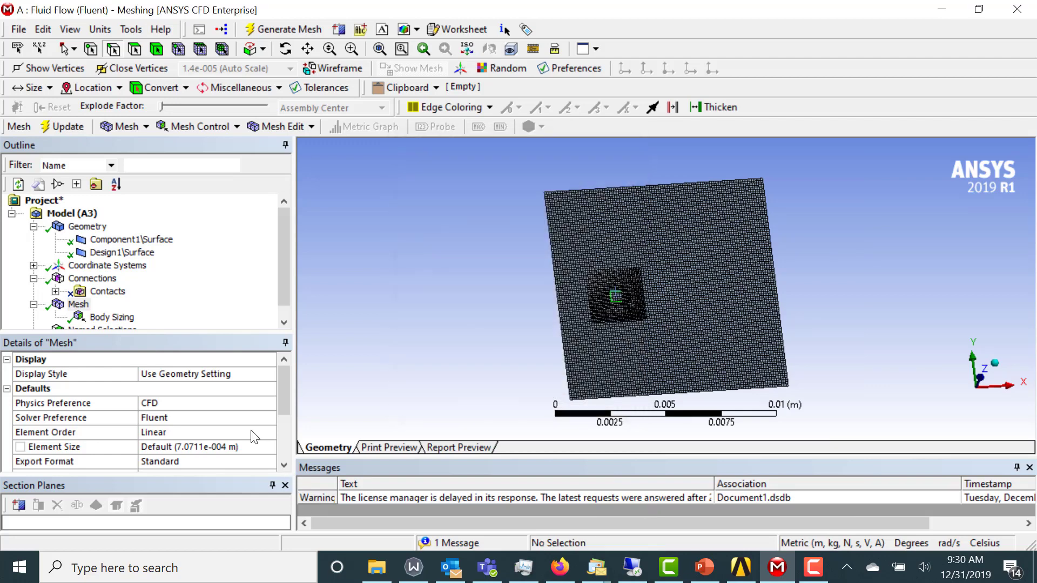
- Add the missing fourth small-square edge to walls_void so it covers 4 edges
scroll(285, 242, "down", 2)
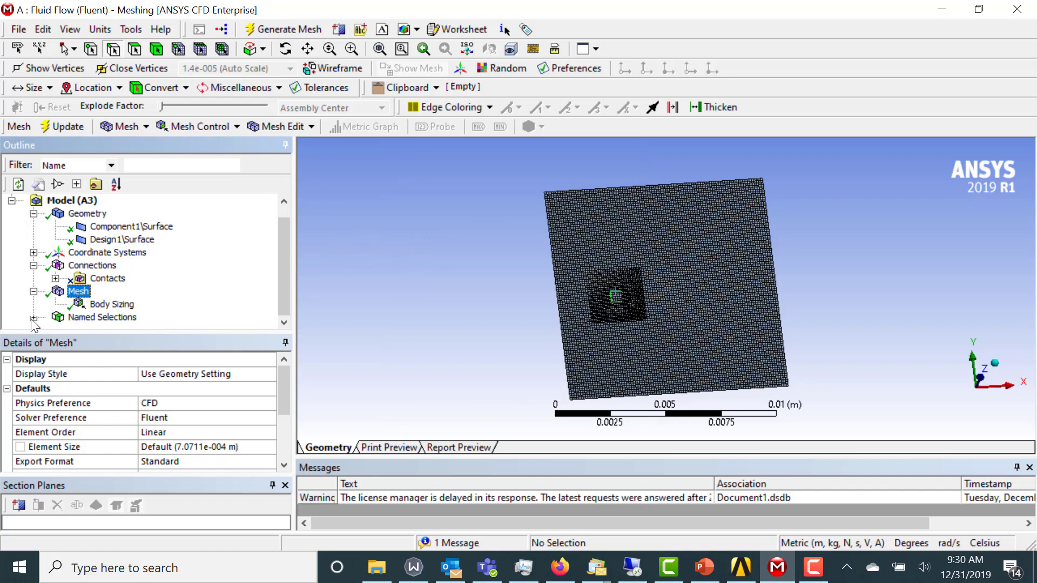
left_click(108, 317)
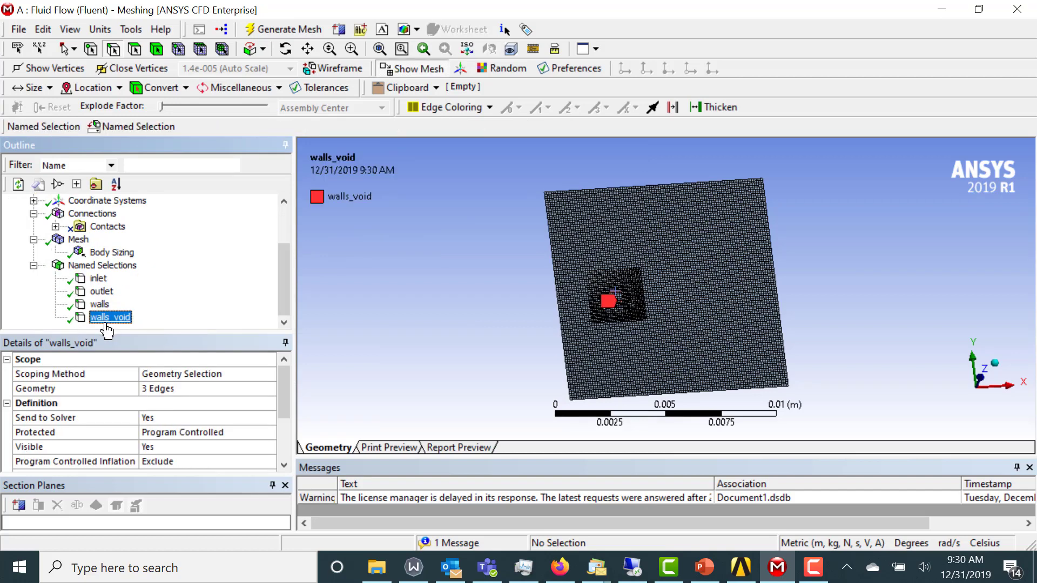
left_click(351, 48)
left_click_drag(578, 273, 659, 337)
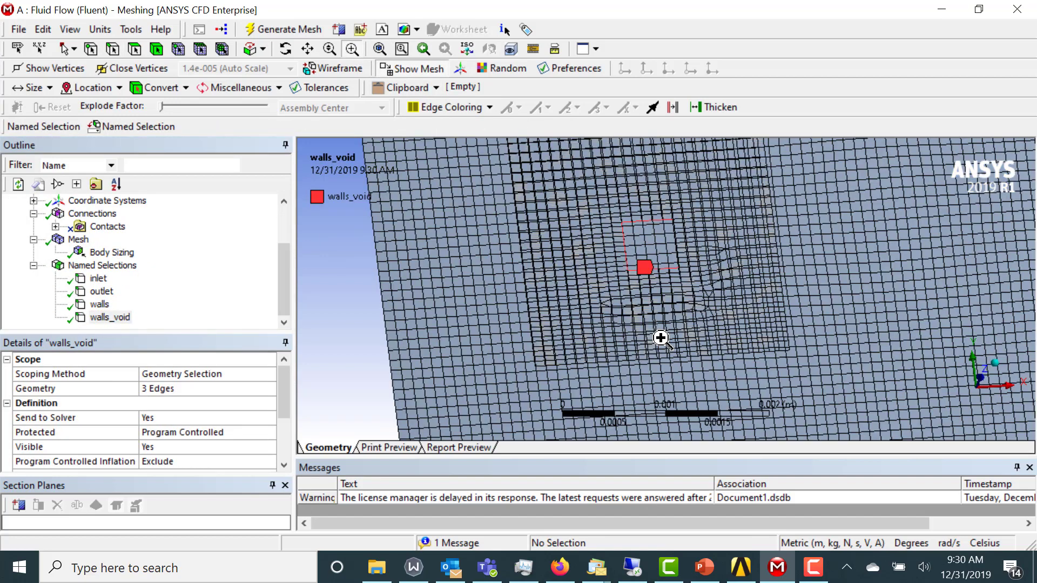
left_click(157, 391)
left_click(678, 243, "ctrl")
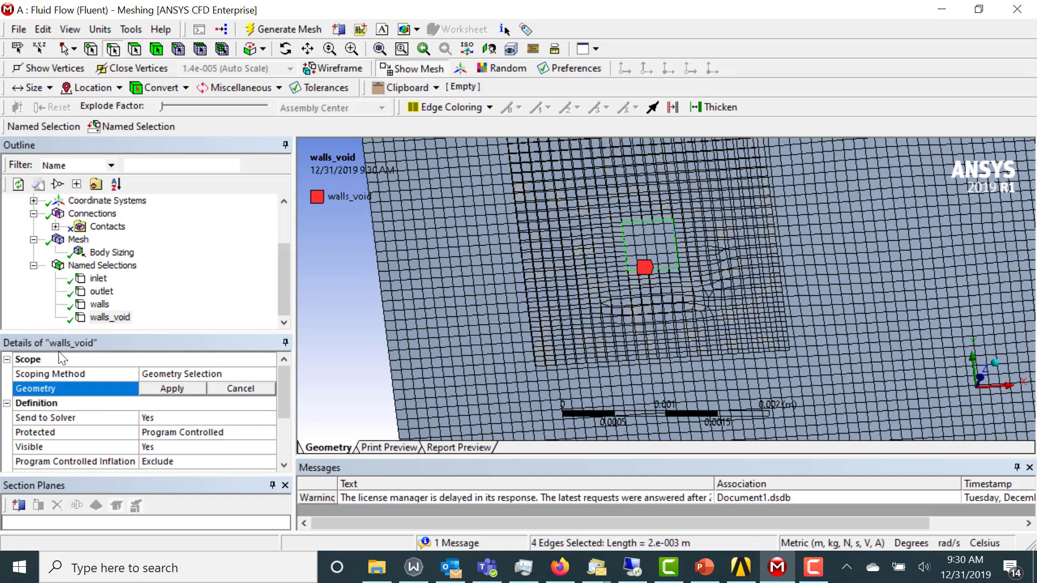
left_click(164, 389)
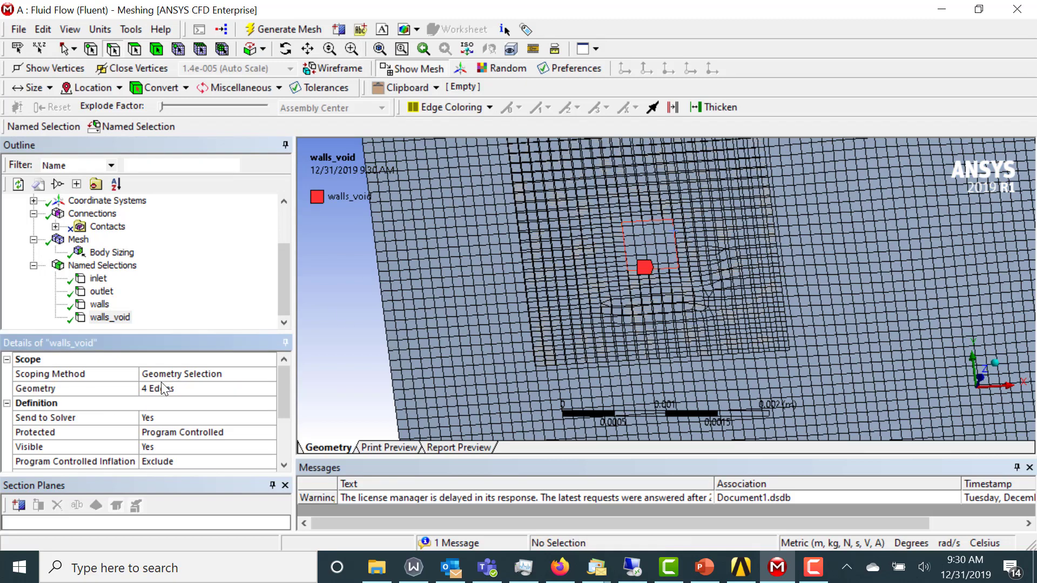
left_click(380, 49)
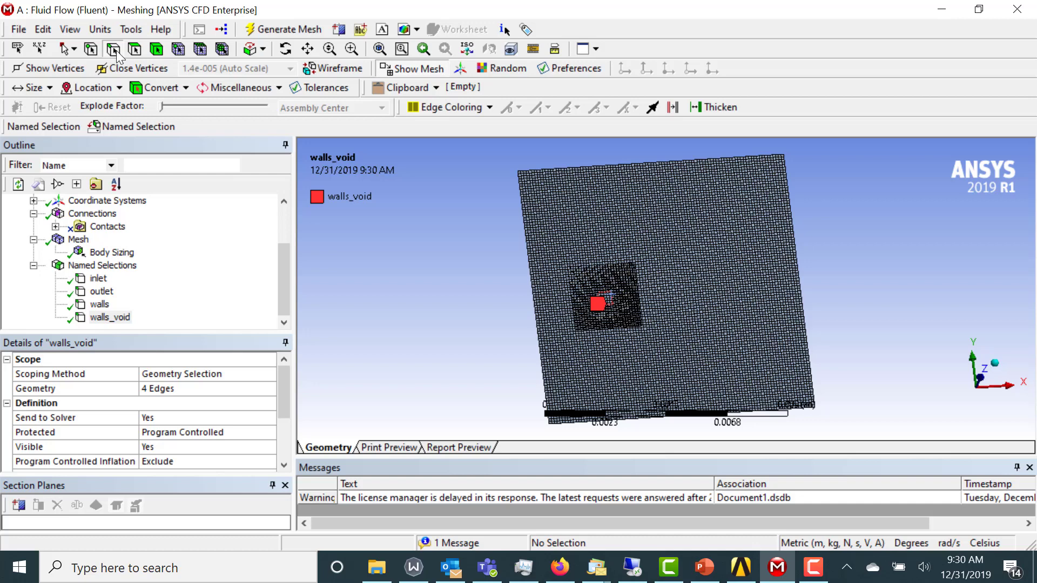
- Name the inner square's top, left, bottom and right edges 'overset'
left_click(613, 265)
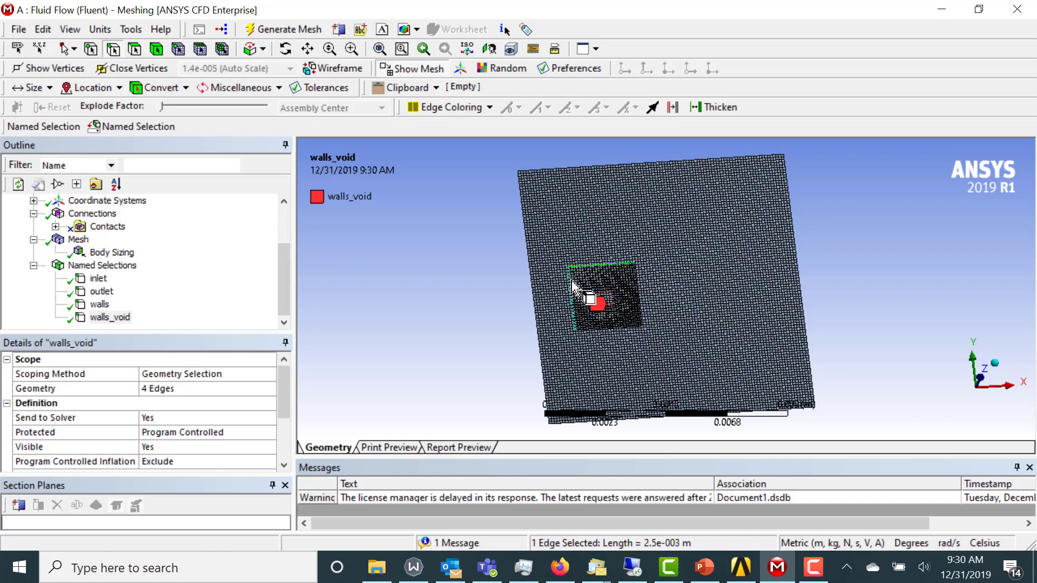
left_click(572, 286, "ctrl")
left_click(606, 331, "ctrl")
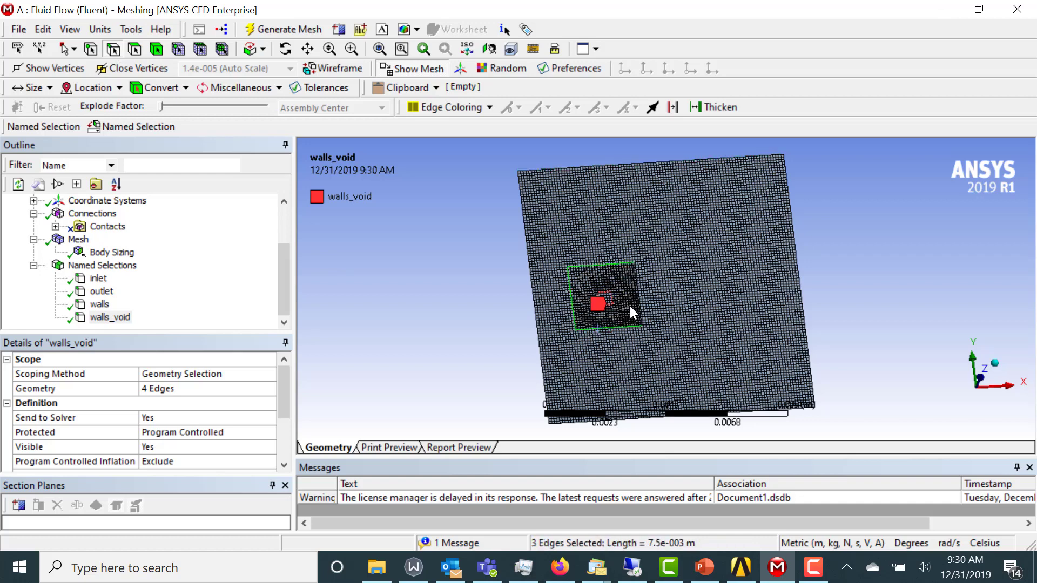
left_click(638, 301, "ctrl")
right_click(639, 301)
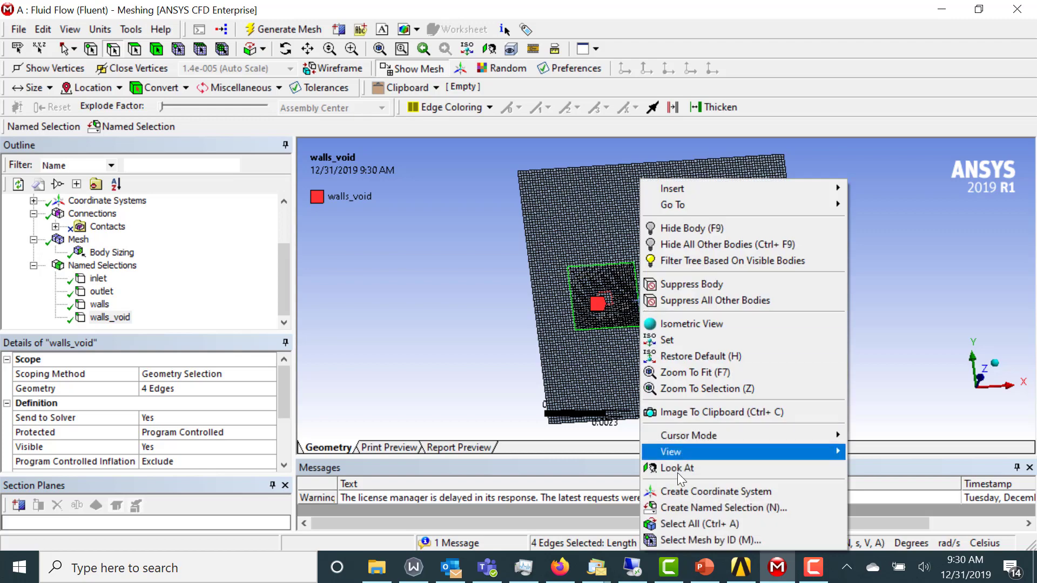
left_click(675, 507)
type("ove")
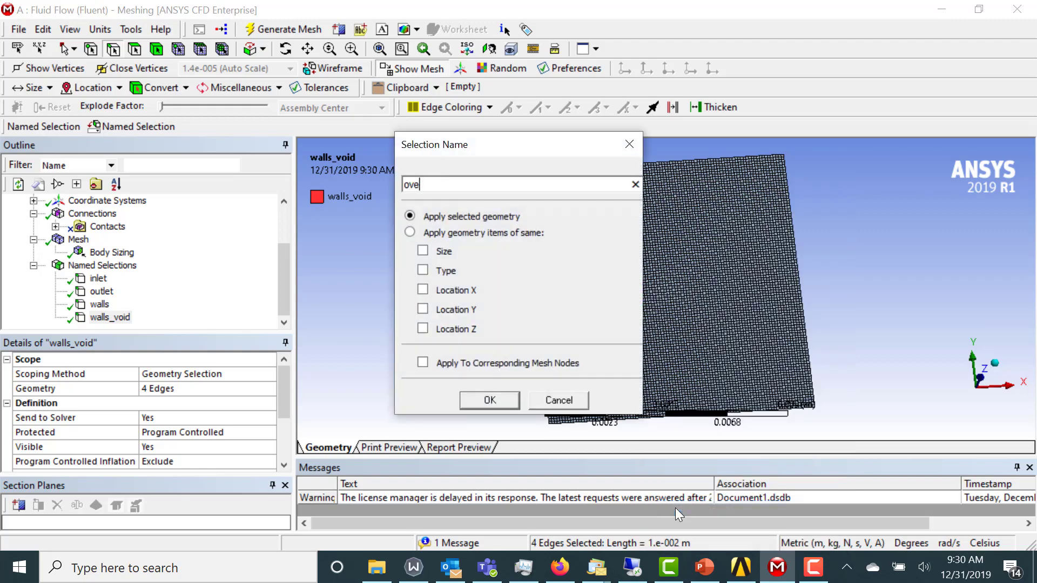
type("rset")
key("Return")
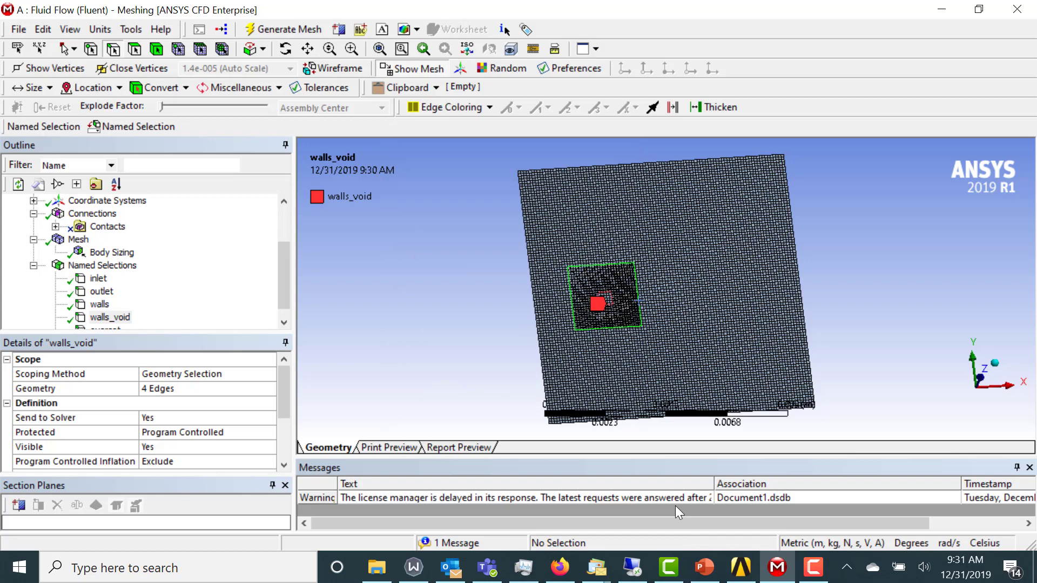
- Name the outer mesh body 'fluid_background'
left_click(156, 48)
left_click(569, 207)
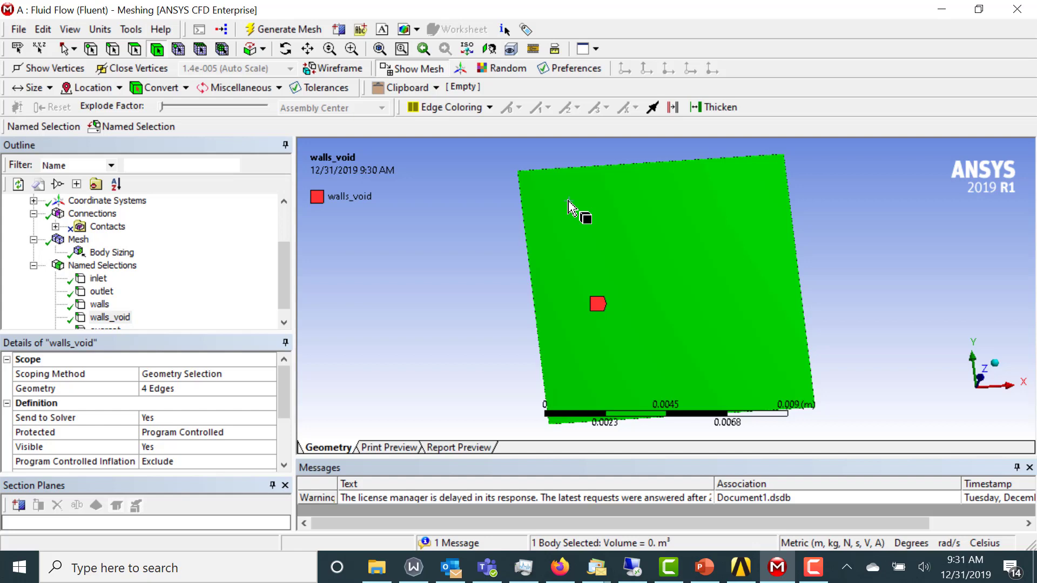
right_click(568, 207)
left_click(647, 509)
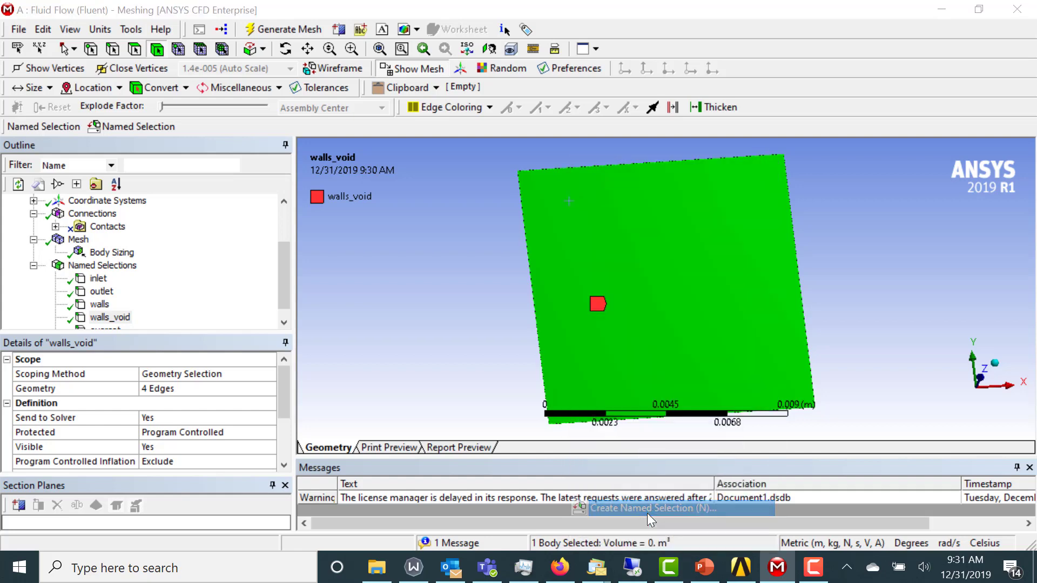
type("fluid_")
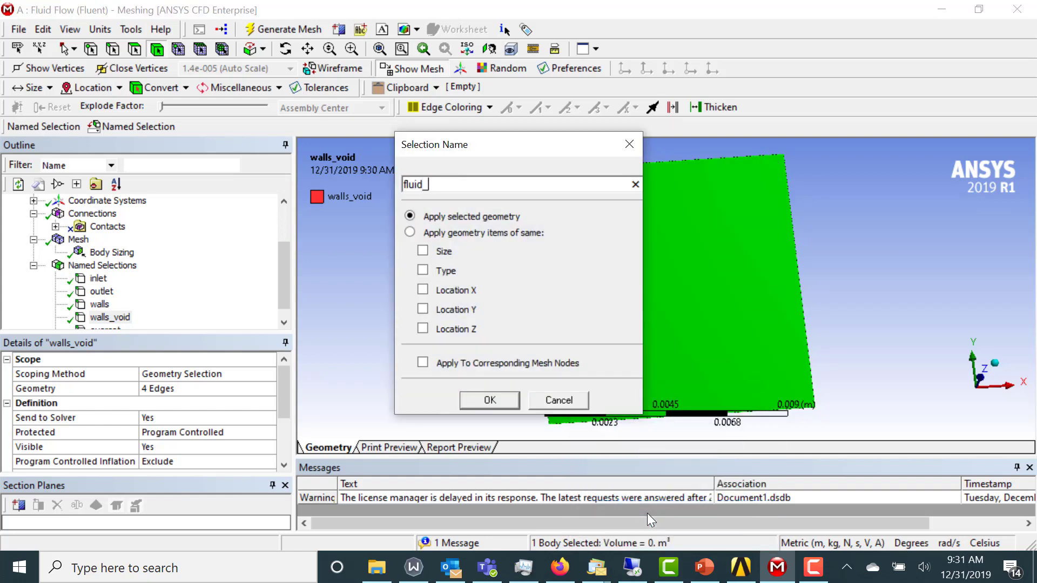
type("background")
key("Return")
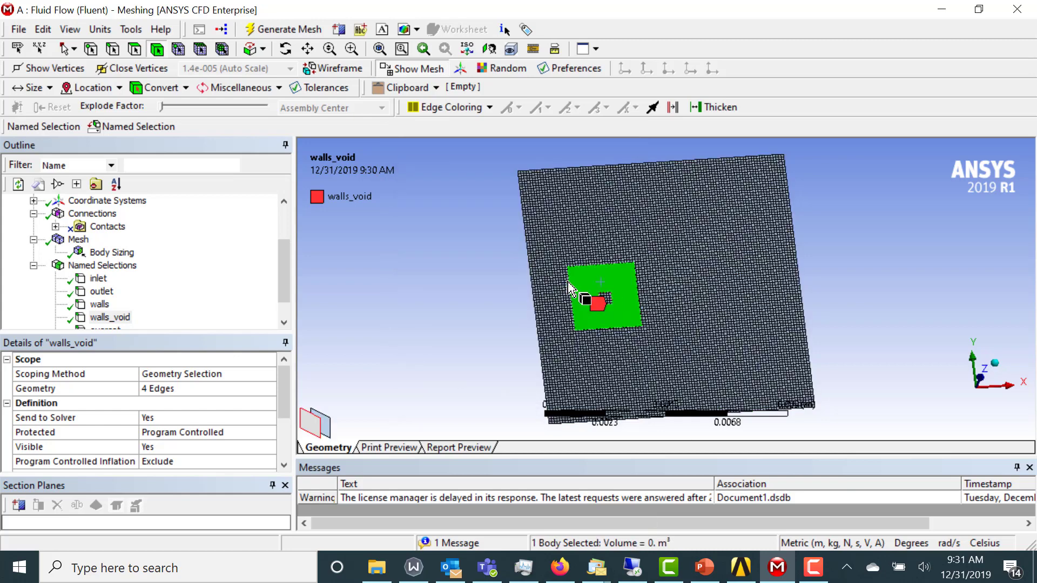
- Name the inner square body 'fluid_foreground'
right_click(582, 274)
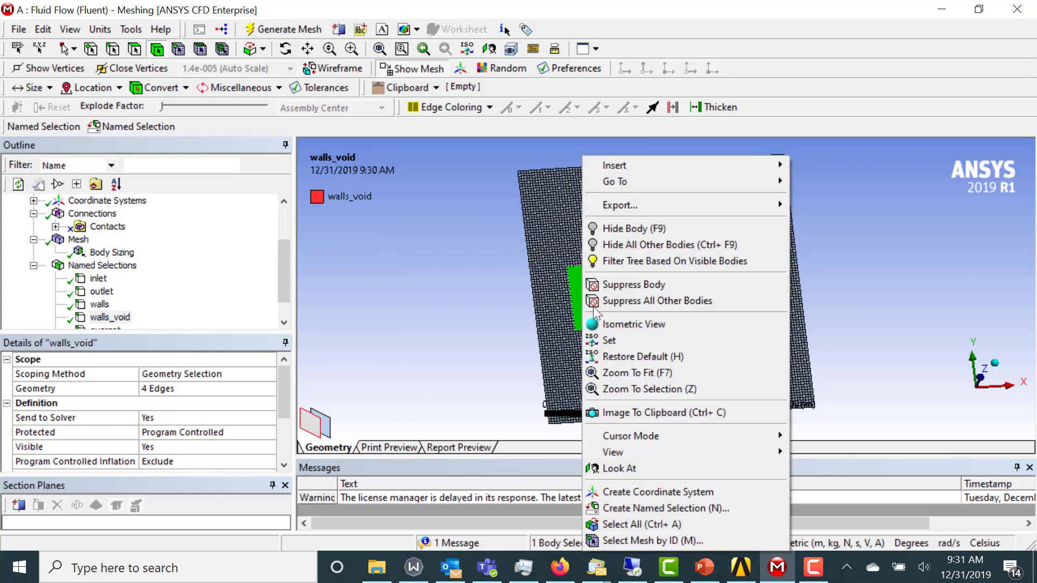
left_click(624, 508)
type("flui")
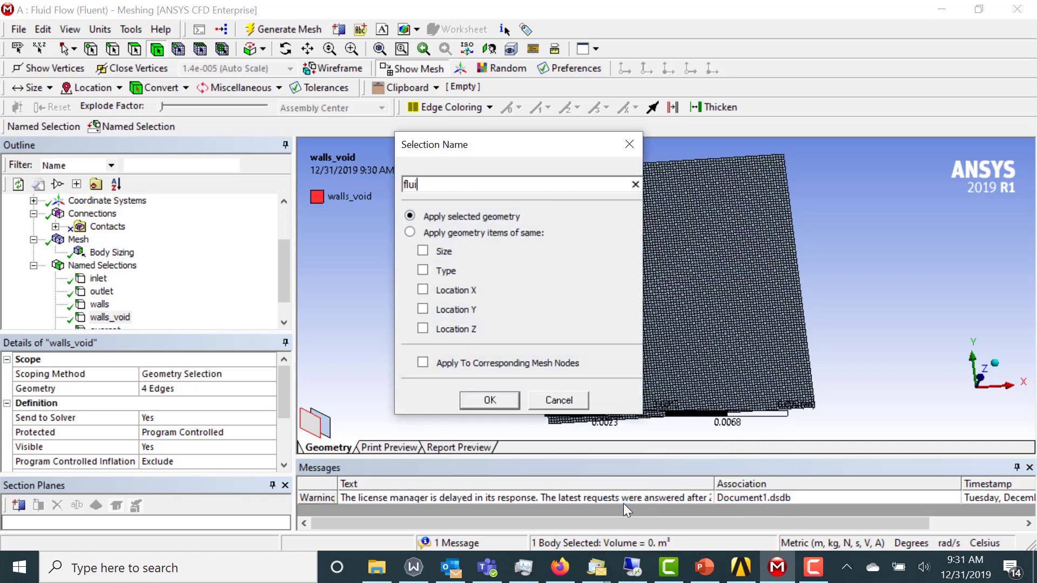
type("d_foreground")
key("Return")
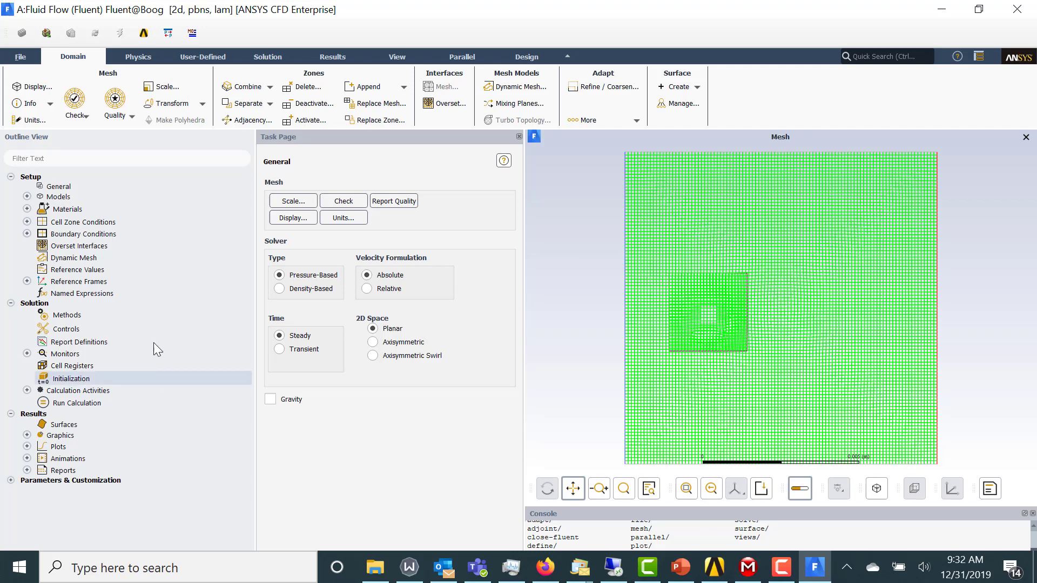
- Change the Viscous model from Laminar to Realizable k-epsilon (2 eqn)
left_click(27, 197)
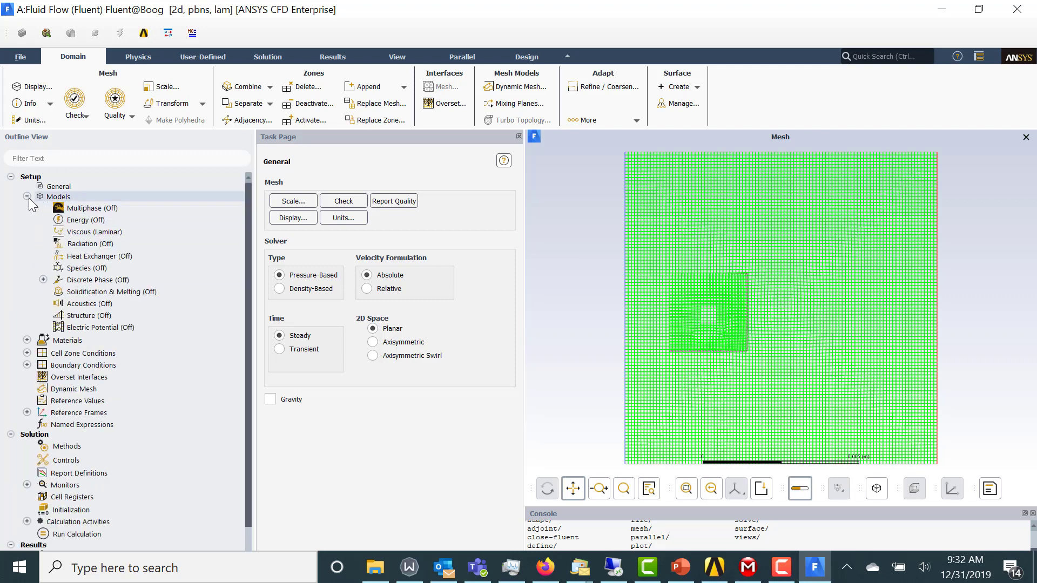
left_click(85, 237)
double_click(84, 234)
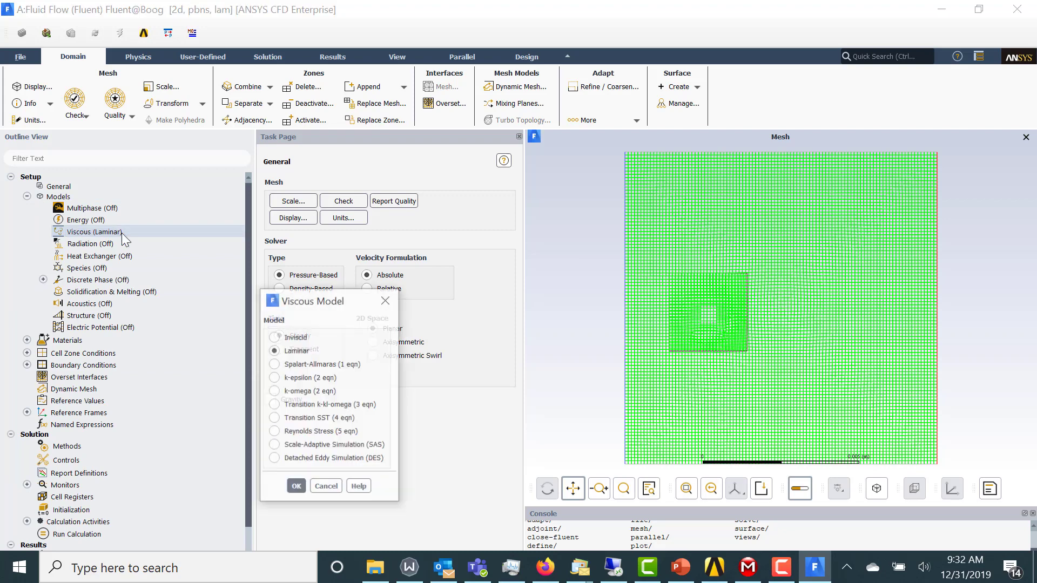
left_click_drag(302, 302, 286, 172)
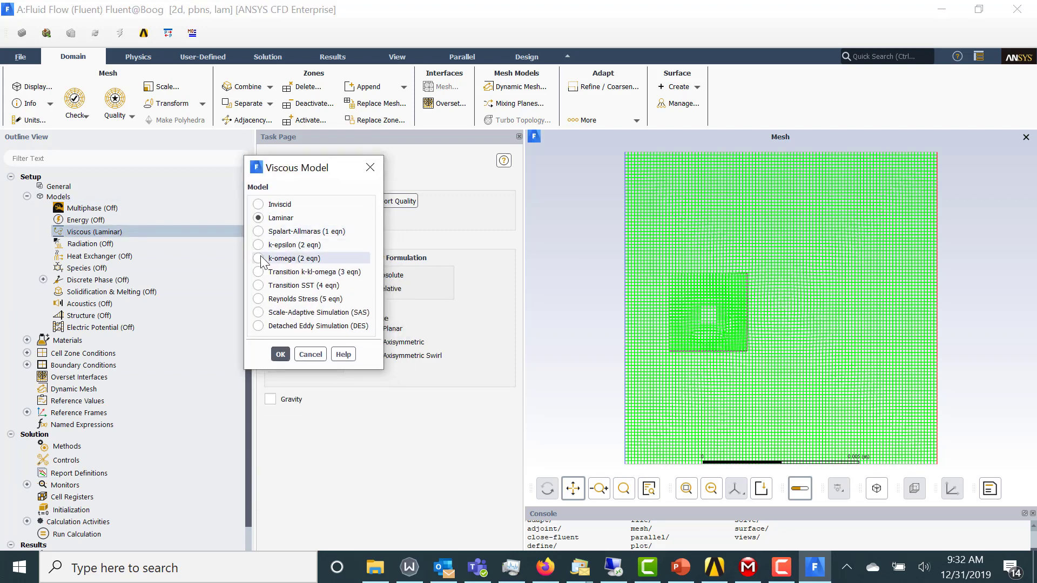
left_click(260, 246)
left_click(259, 391)
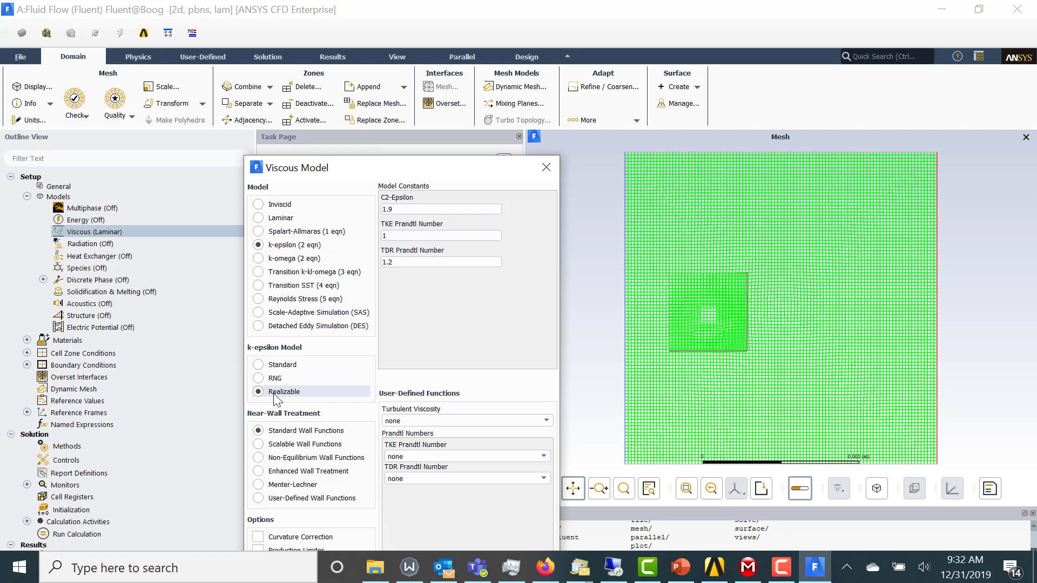
left_click_drag(363, 172, 343, 78)
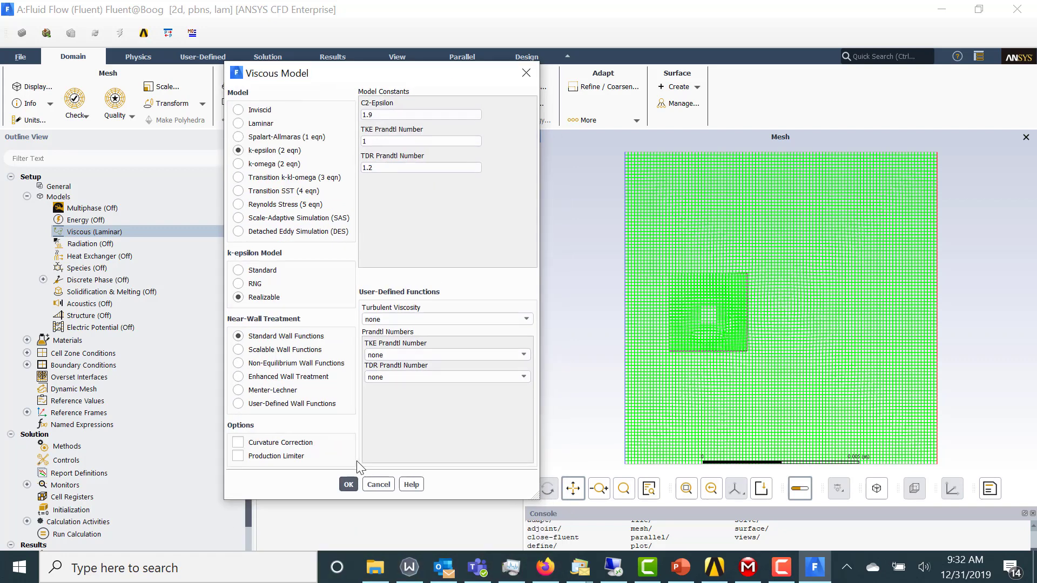
left_click(349, 485)
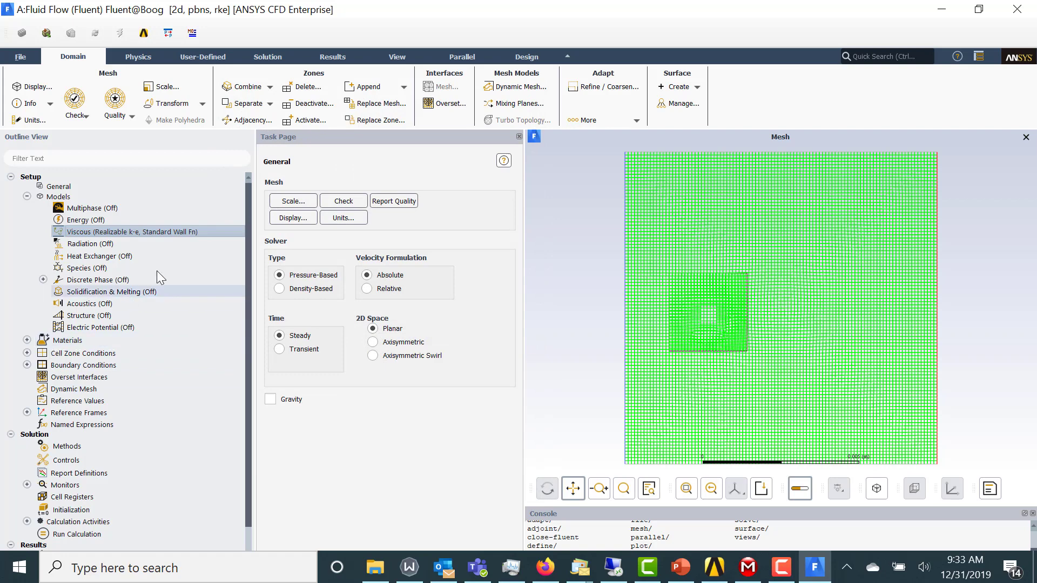
- Create interface 'overset' with fluid_background as background and fluid_foreground as component zone
left_click(441, 105)
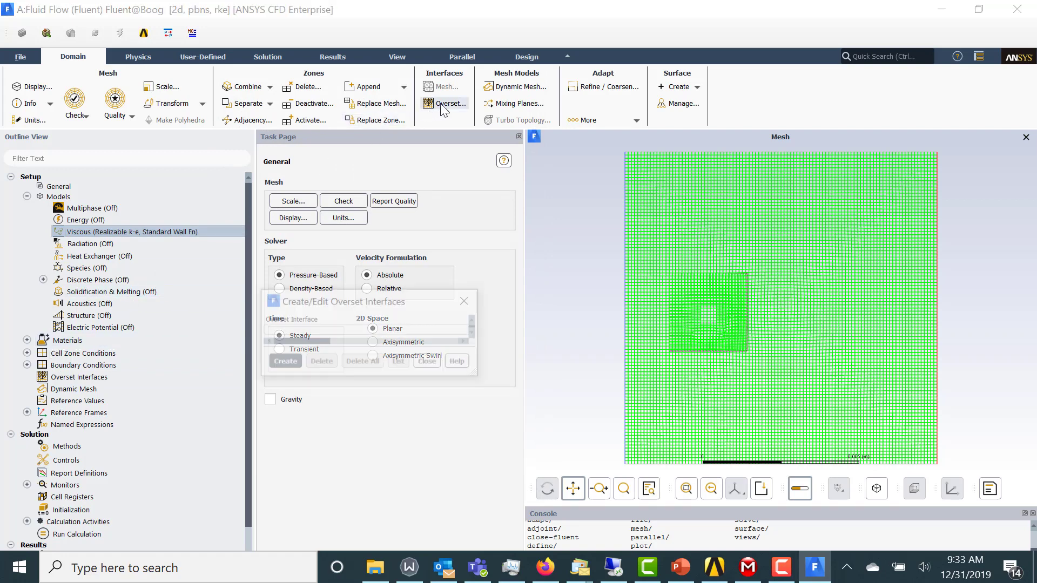
left_click(527, 370)
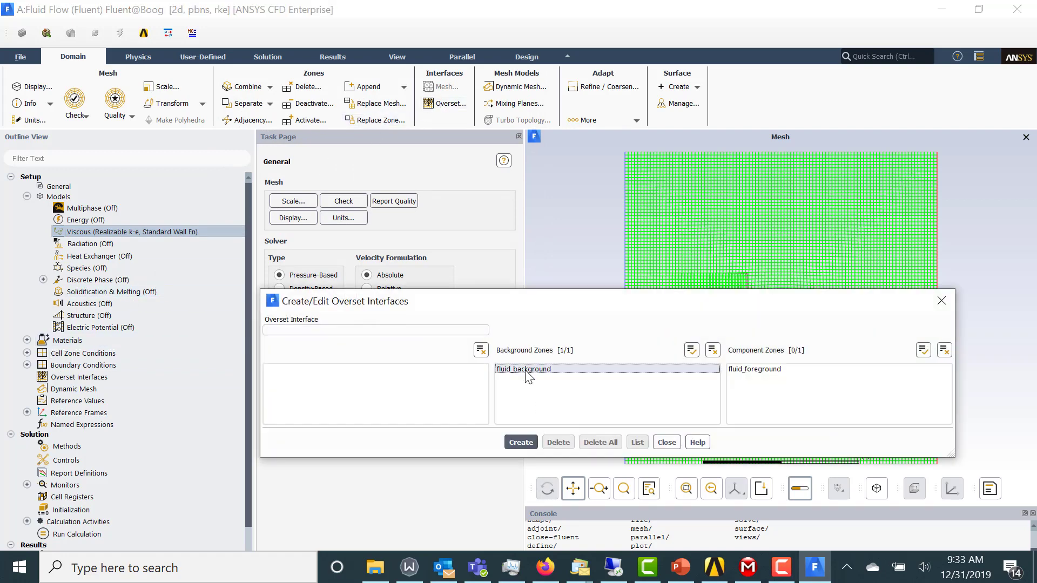
left_click(776, 377)
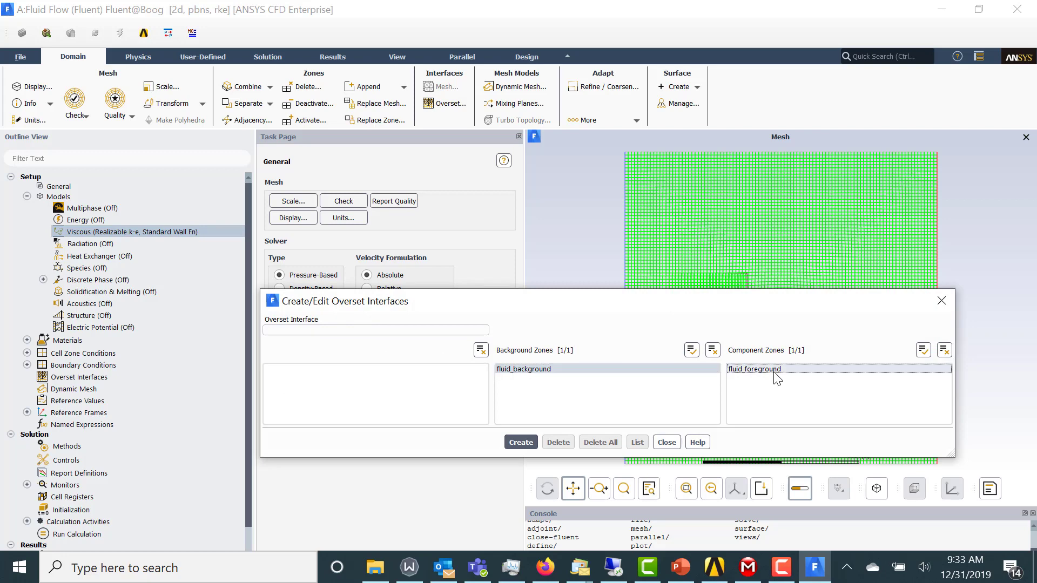
left_click(377, 327)
type("overset")
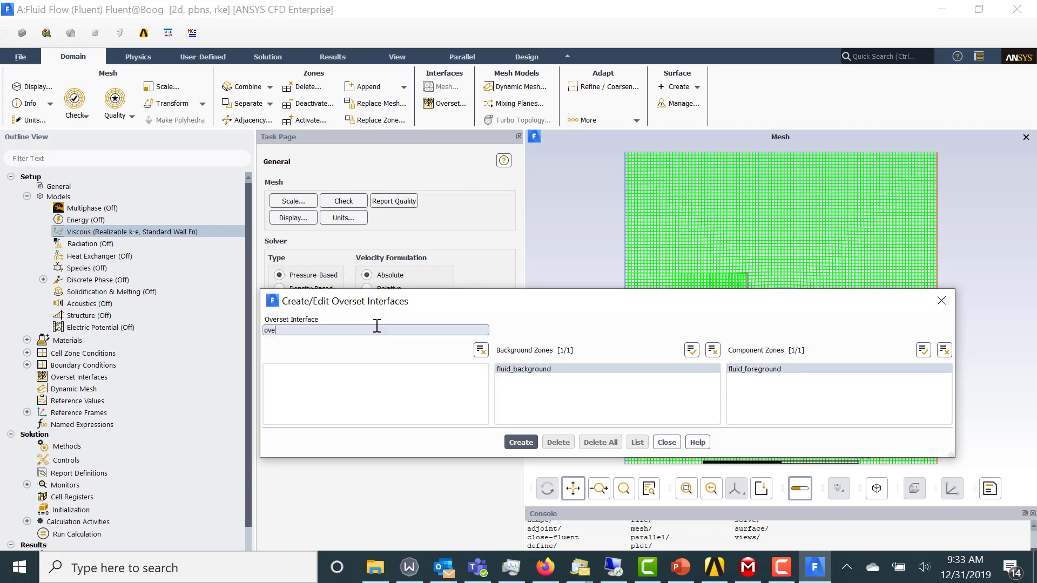
left_click(522, 444)
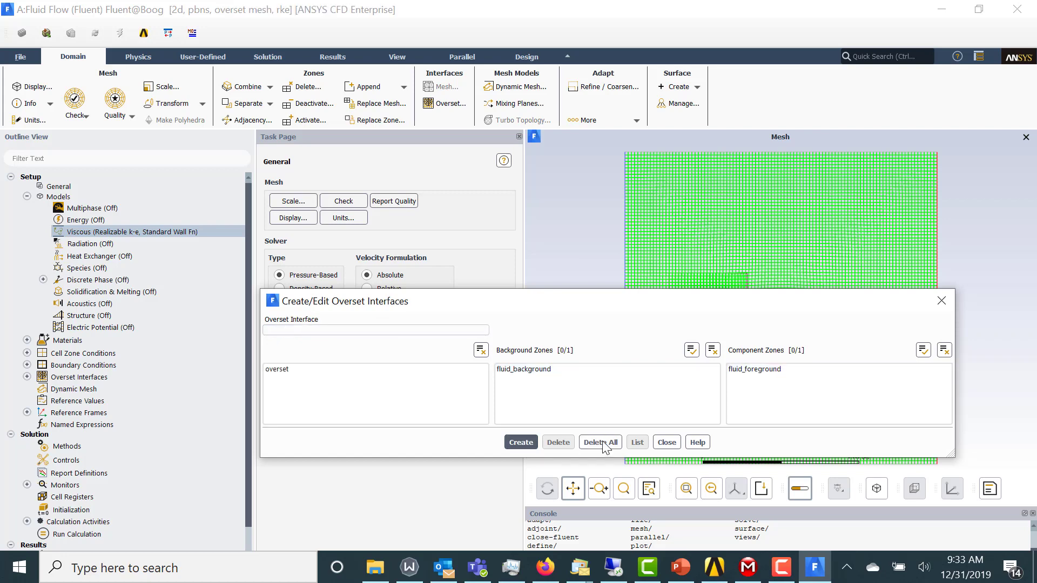
left_click(668, 443)
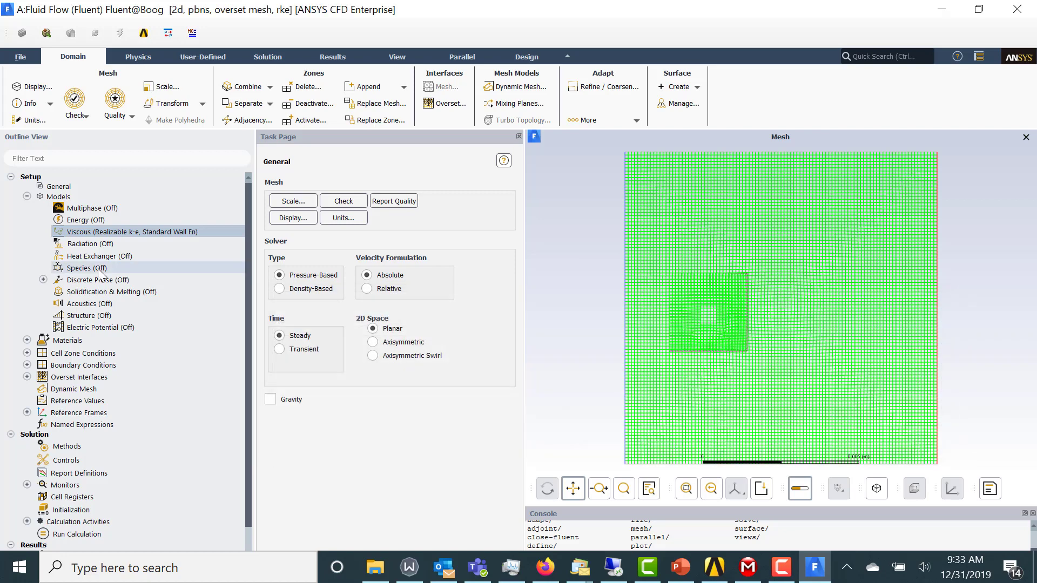
- Set the inlet boundary velocity magnitude to 1 m/s
left_click(27, 365)
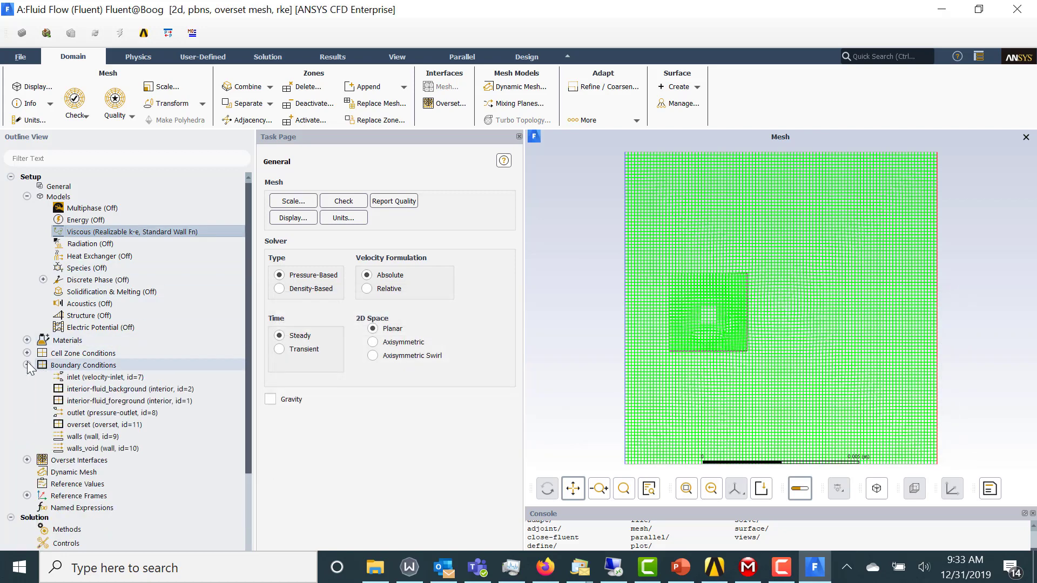
left_click(90, 378)
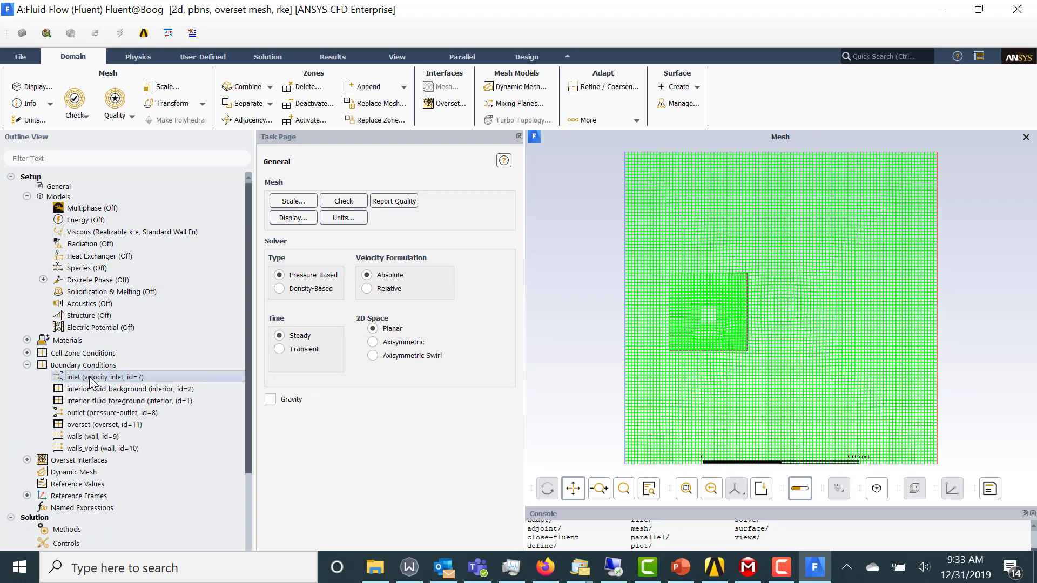
double_click(89, 379)
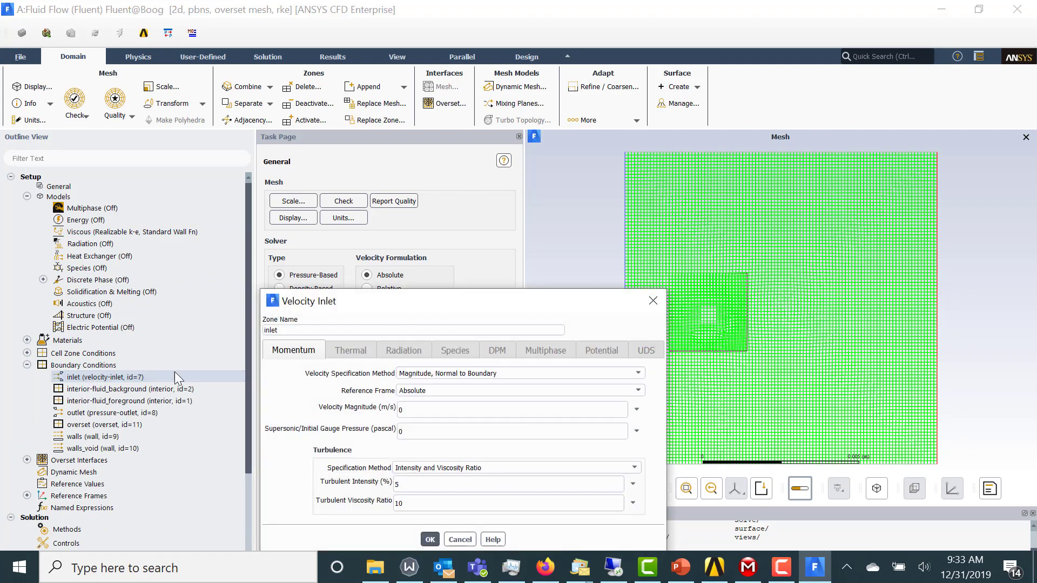
double_click(411, 410)
type("1")
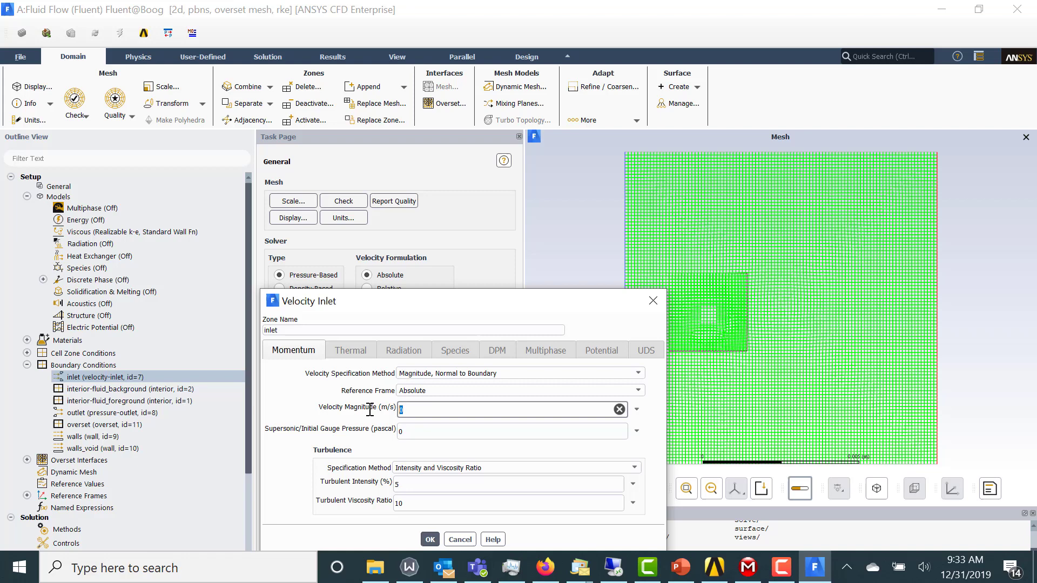
left_click(431, 539)
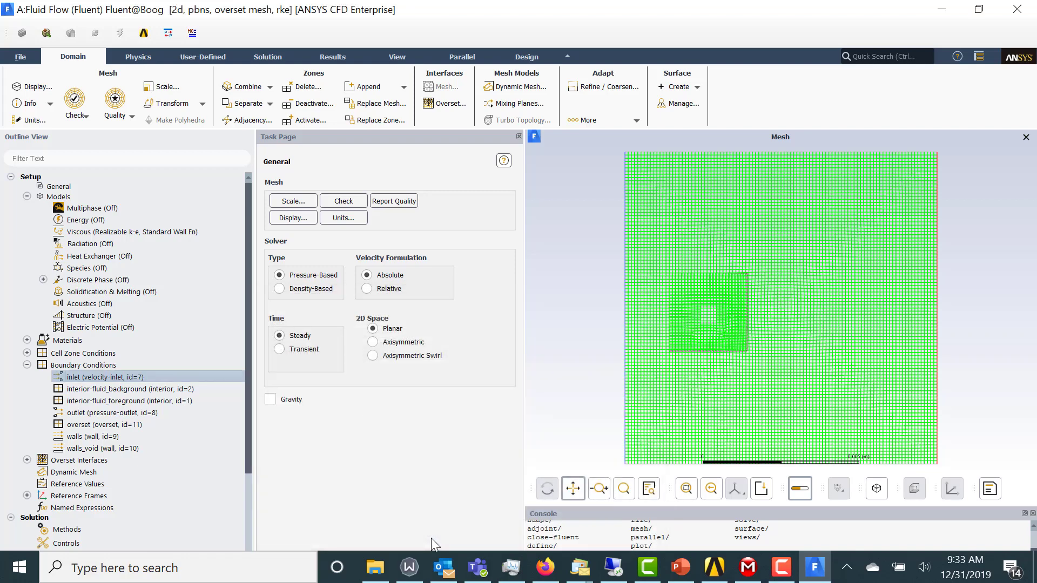
- Check the overset boundary settings and the overset interface, leaving both unchanged
double_click(154, 425)
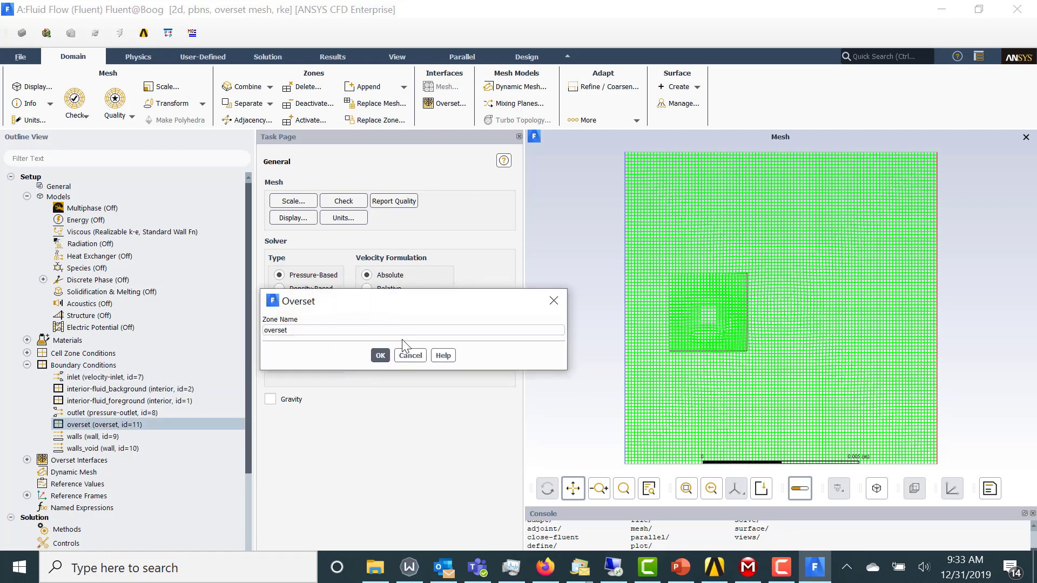
left_click(415, 357)
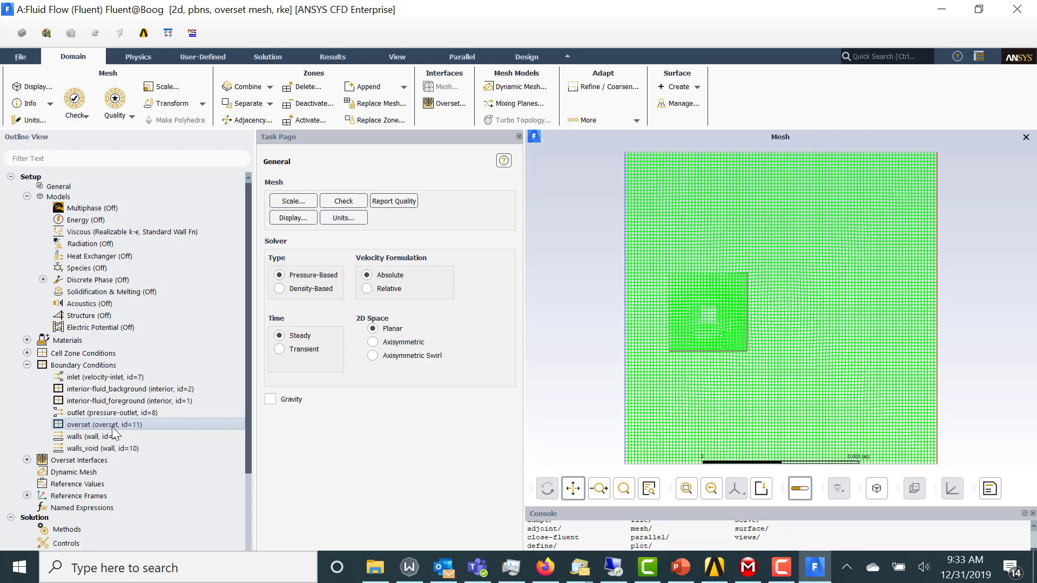
double_click(79, 460)
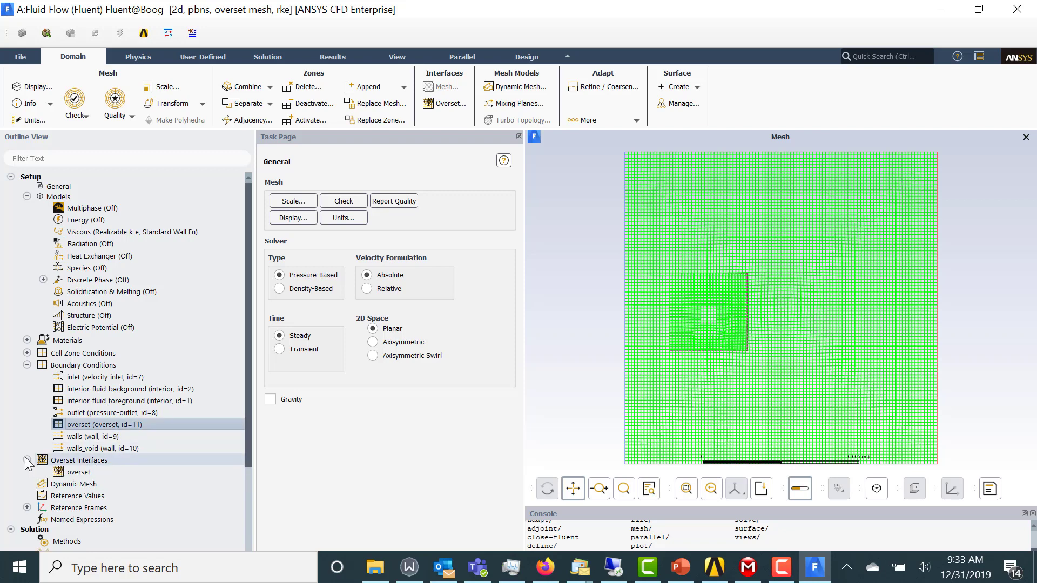
left_click(98, 471)
double_click(97, 471)
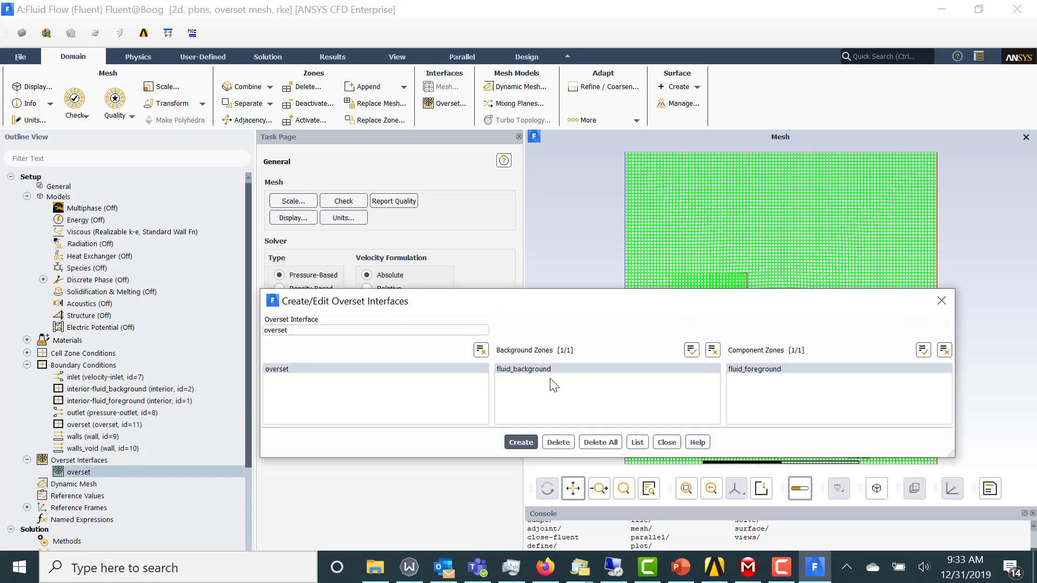
left_click(666, 443)
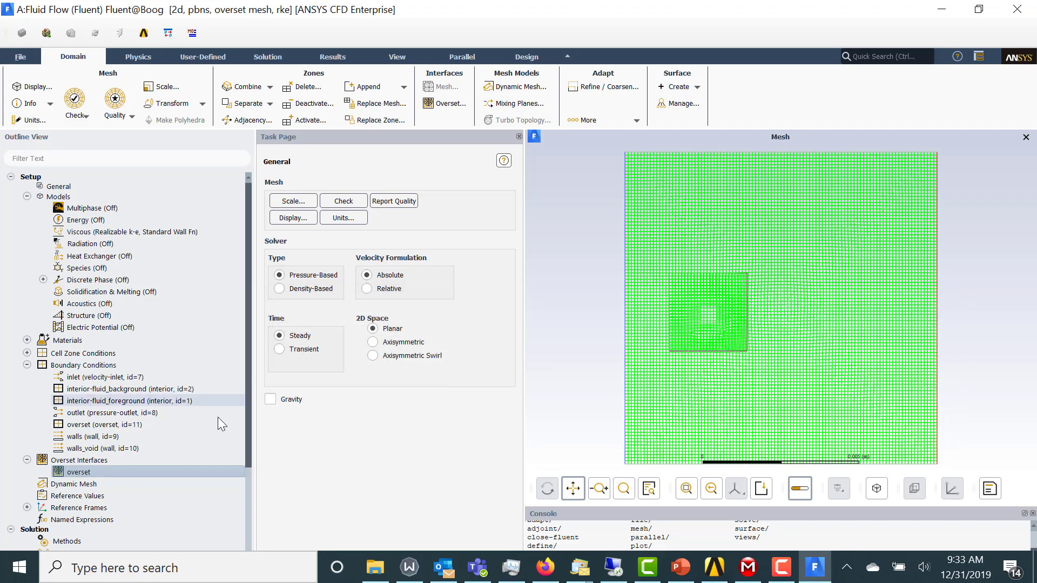
- Initialize the flow field with Hybrid Initialization from the Solution Initialization page
left_click(248, 497)
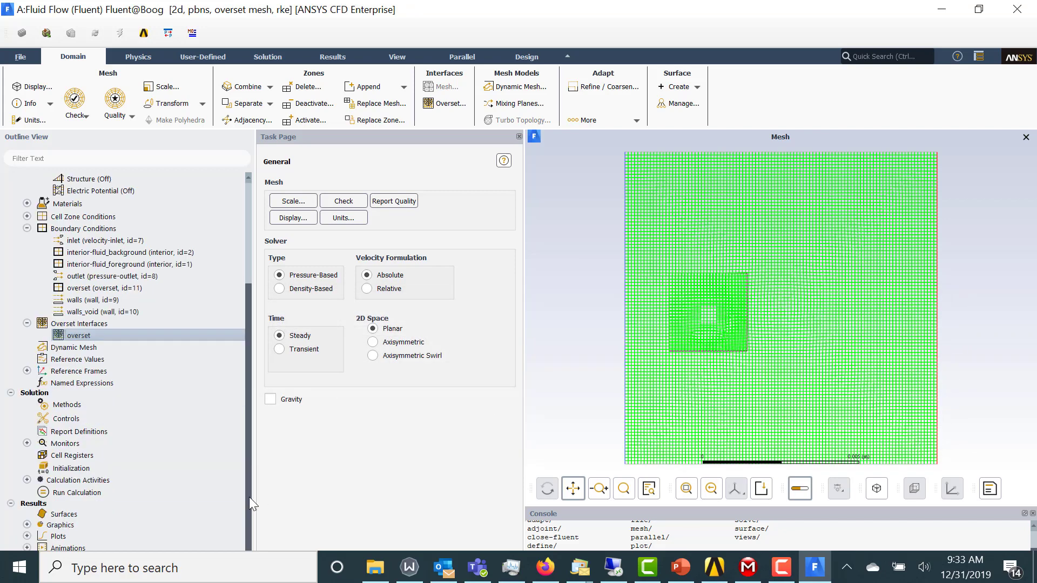
left_click(91, 468)
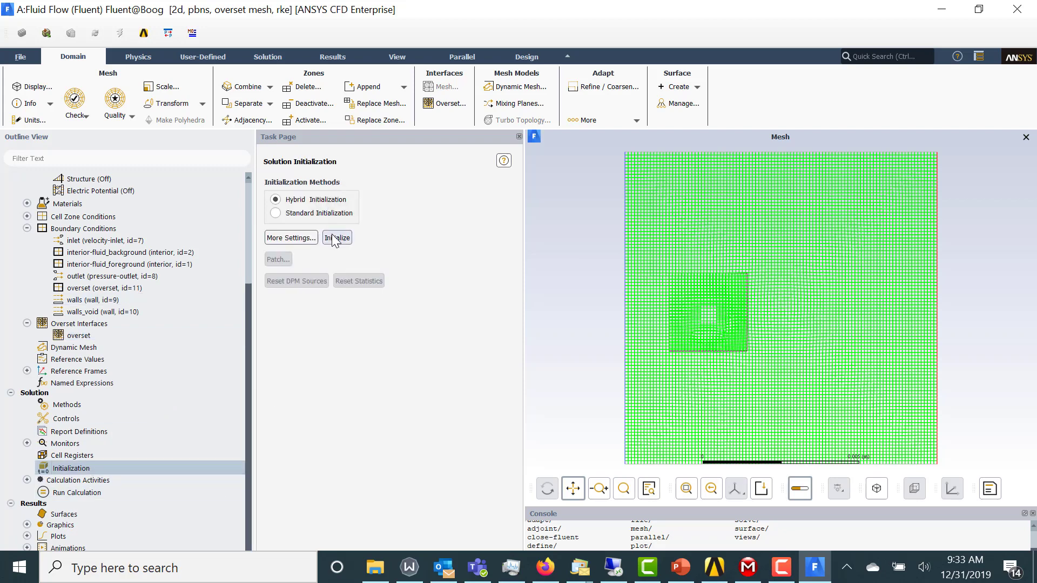
left_click(336, 238)
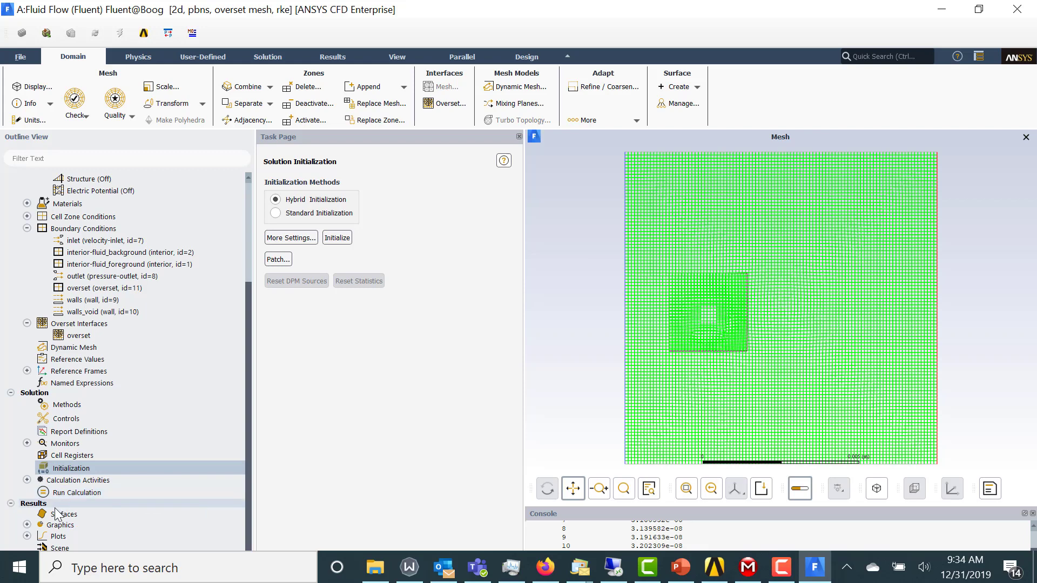
- Display mesh-1 with Overset cells enabled to reveal the hole cut around the square
left_click(27, 525)
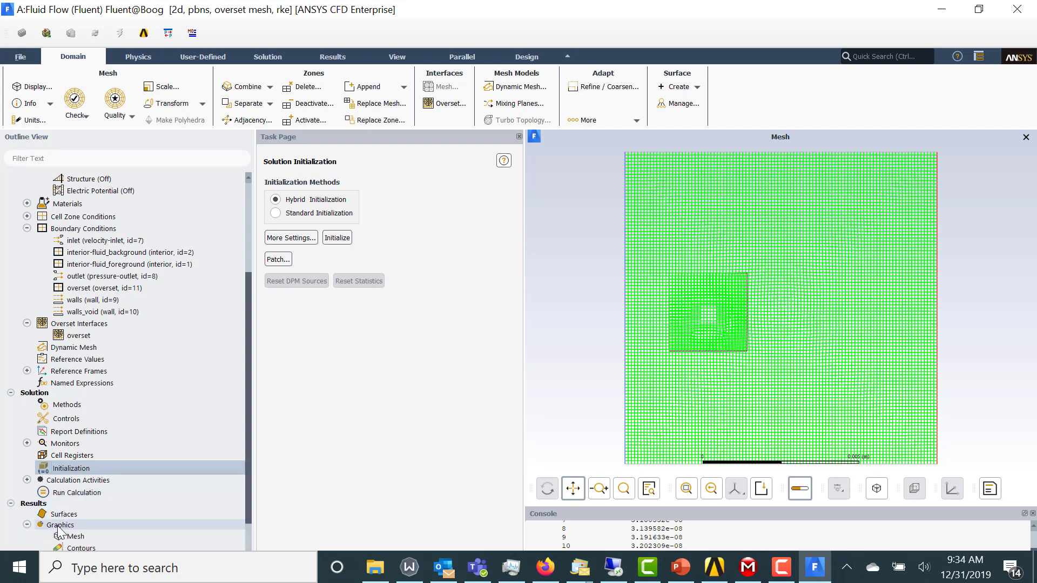
double_click(85, 535)
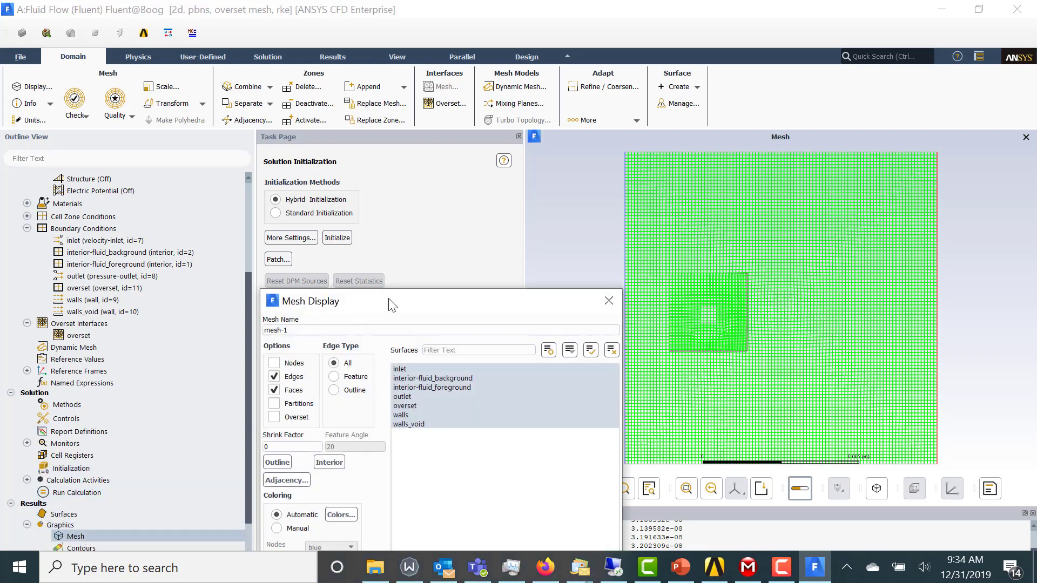
left_click_drag(388, 303, 285, 100)
left_click(170, 212)
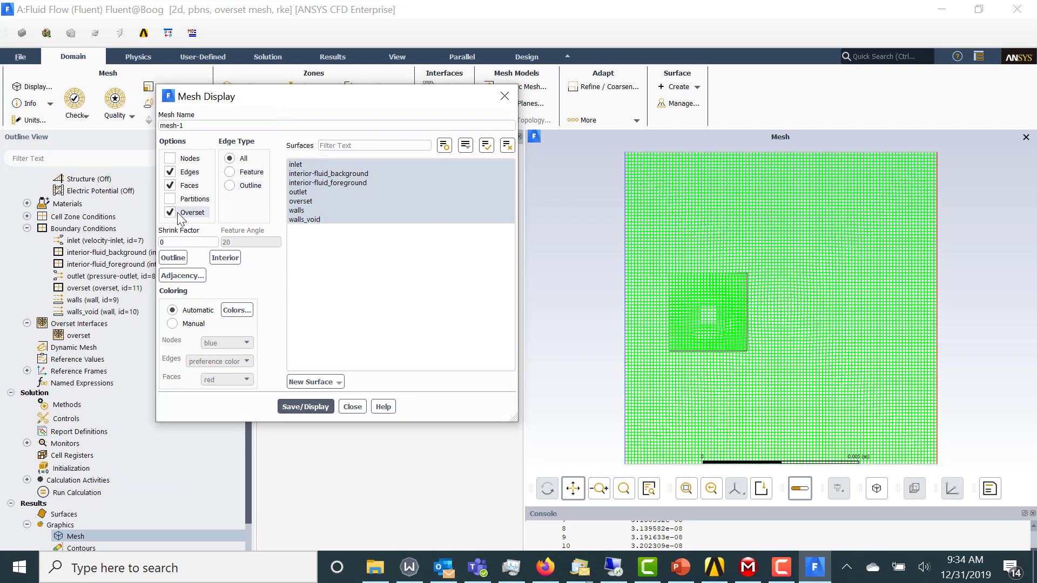
left_click(306, 407)
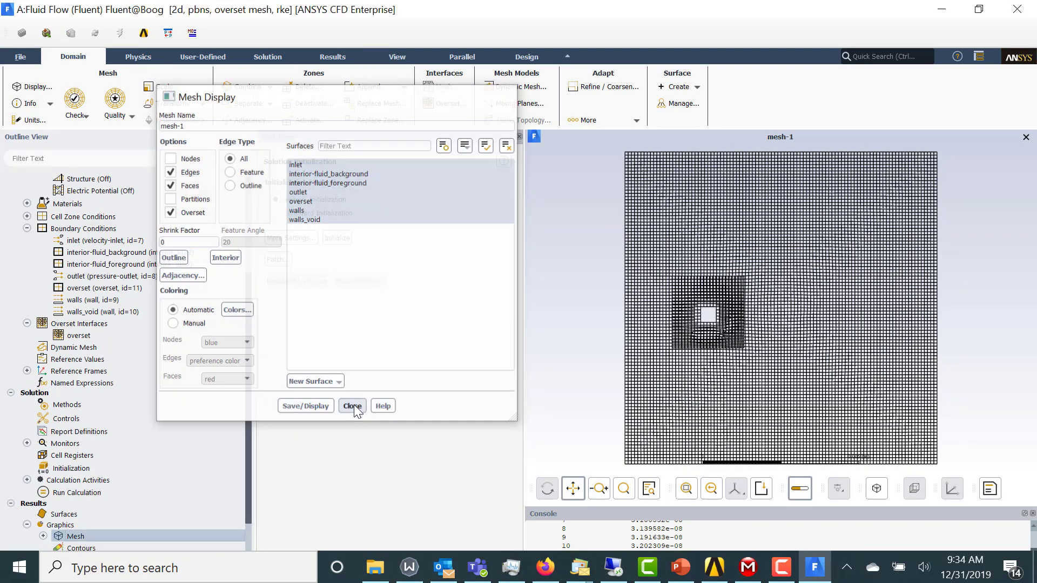
- Run the calculation with Number of Iterations set to 100
left_click(354, 402)
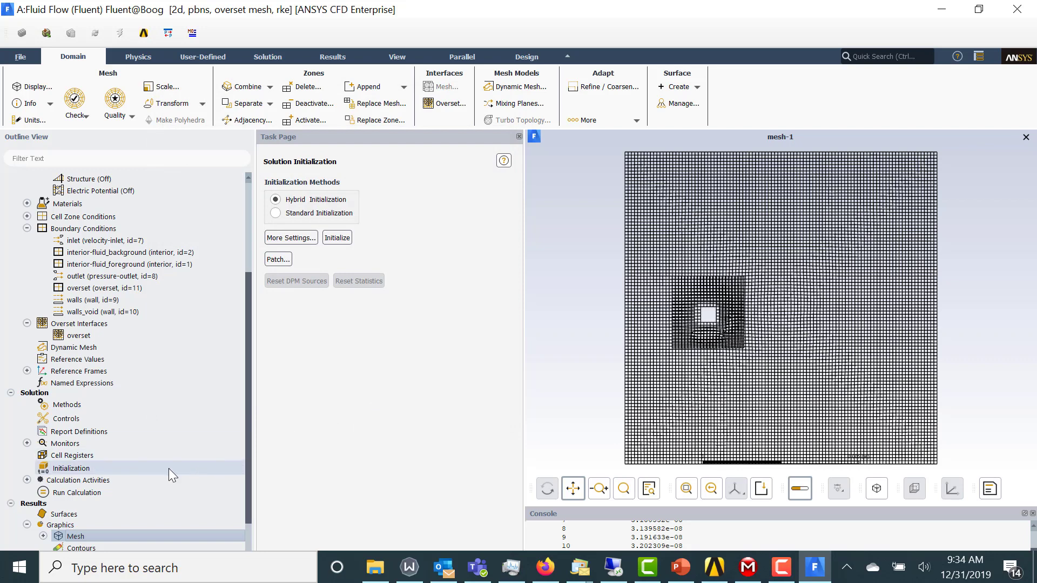
left_click(144, 490)
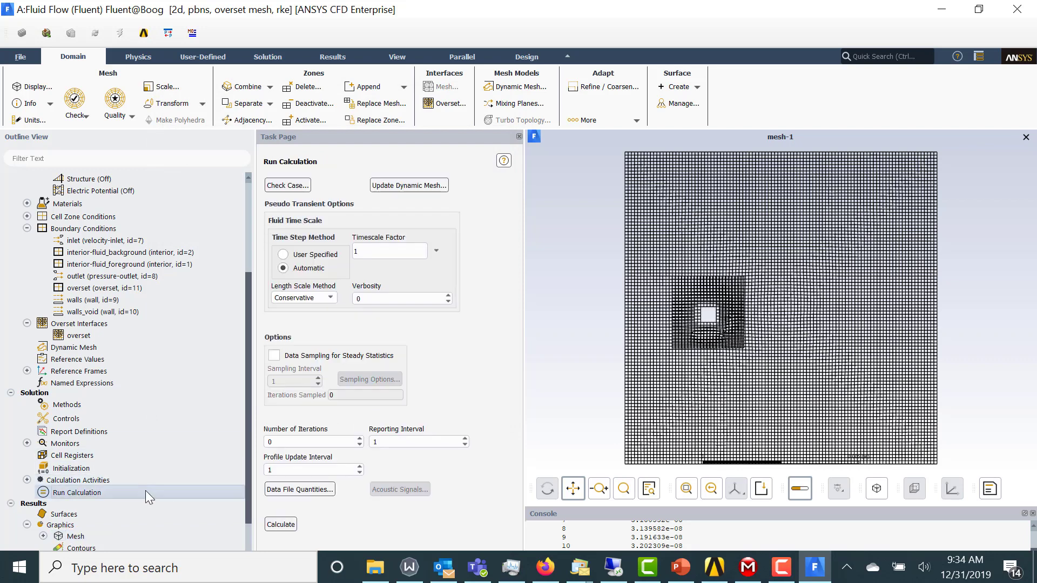
left_click_drag(268, 441, 233, 444)
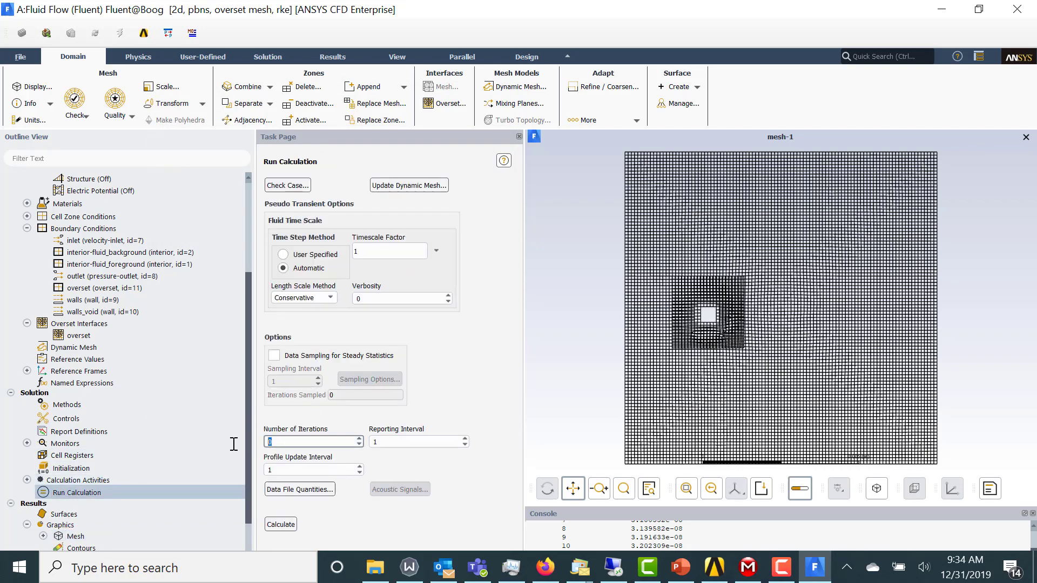
type("100")
left_click(287, 523)
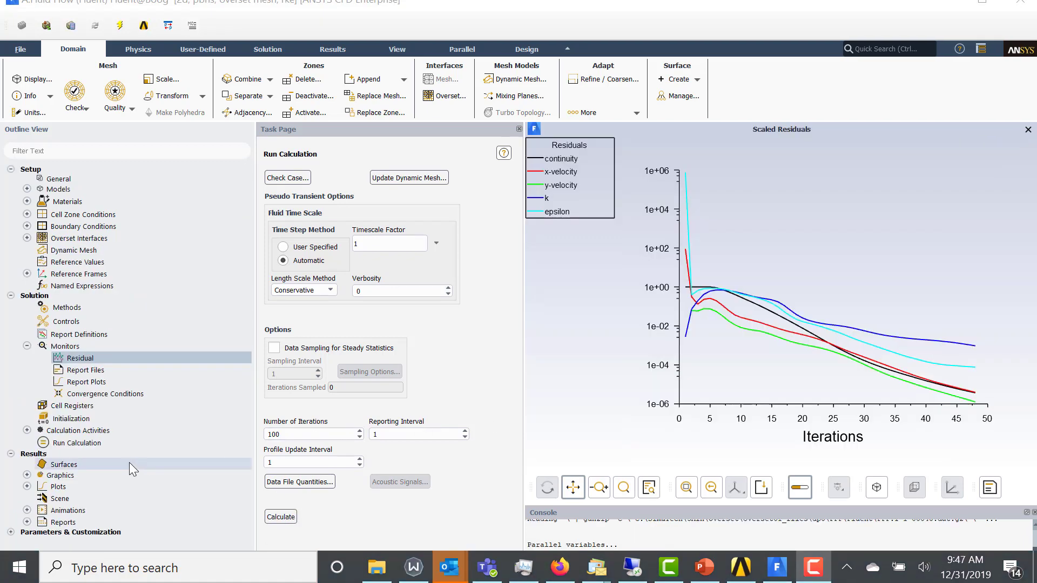
- Bring up the contour-1 settings under Graphics > Contours
left_click(27, 475)
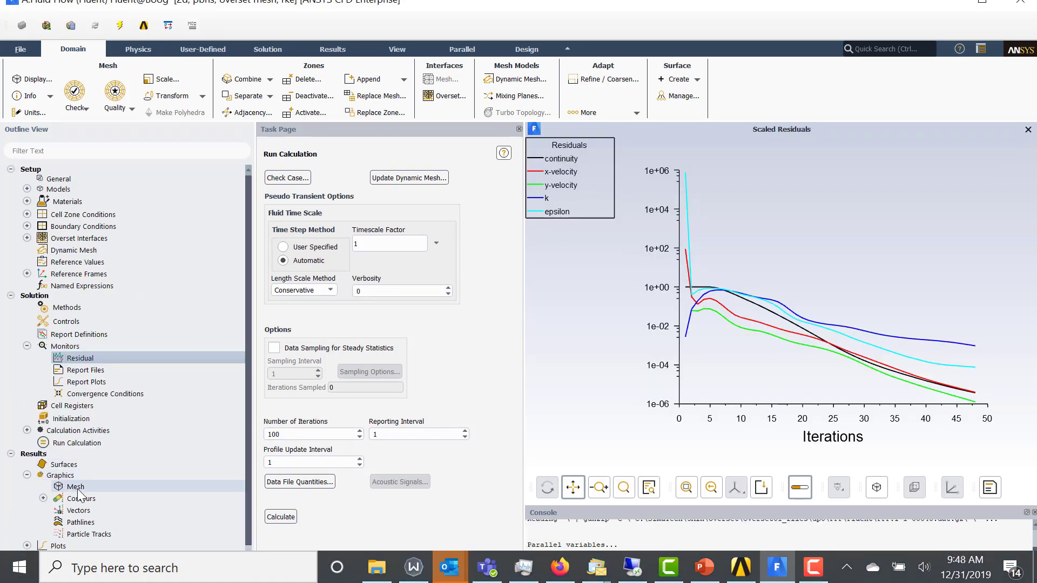
left_click(42, 498)
double_click(97, 511)
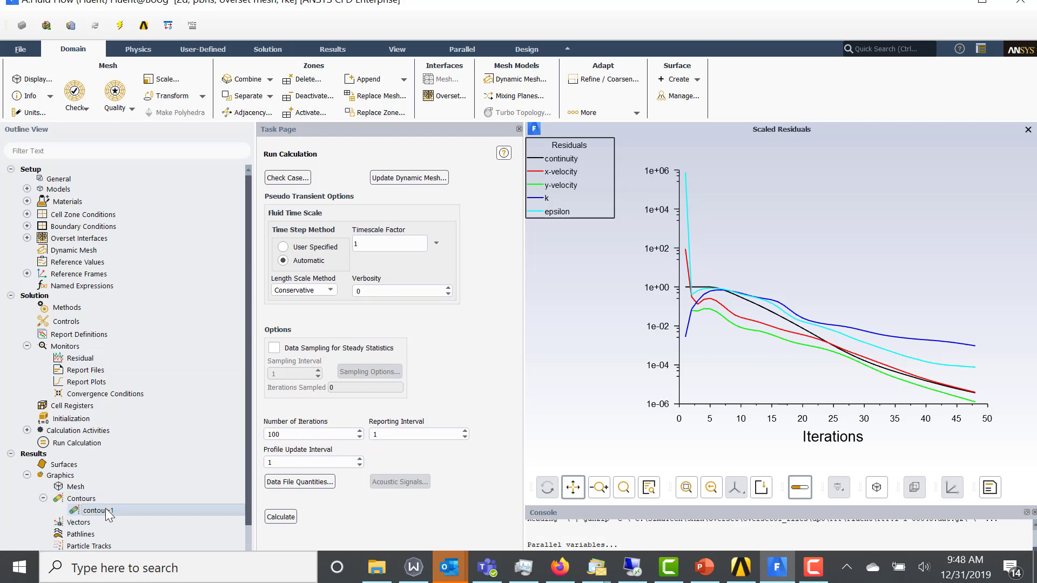
- Display the velocity magnitude contours and turn on Draw Mesh with the mesh drawn
left_click_drag(362, 299, 295, 157)
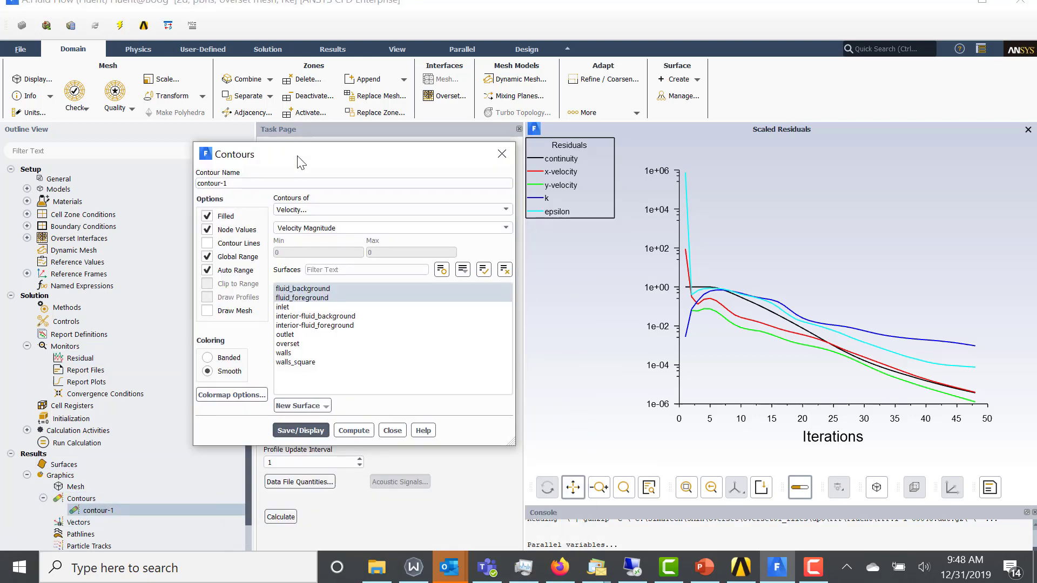
left_click(304, 431)
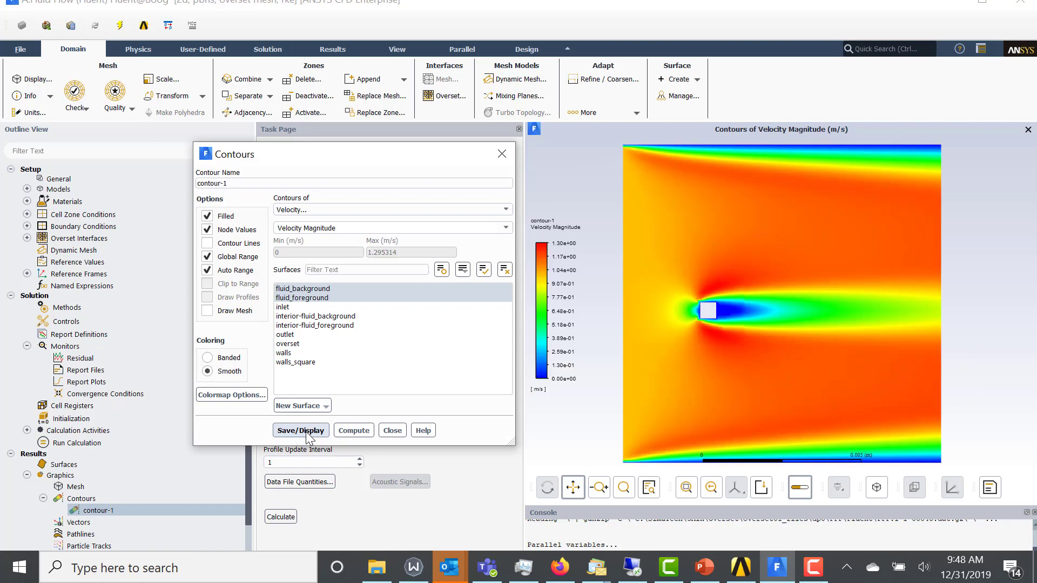
left_click(209, 311)
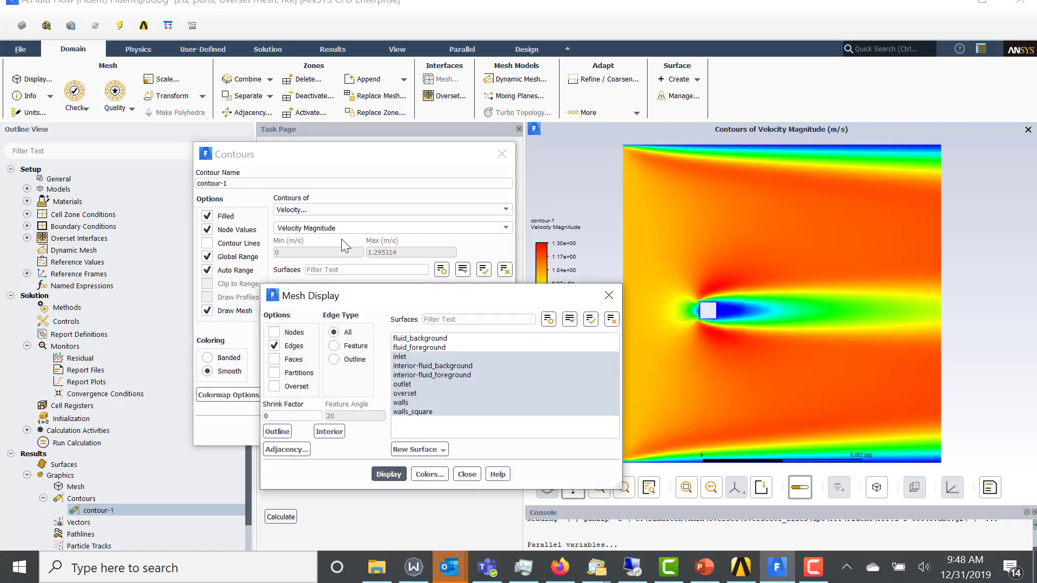
left_click_drag(384, 295, 333, 235)
left_click(342, 413)
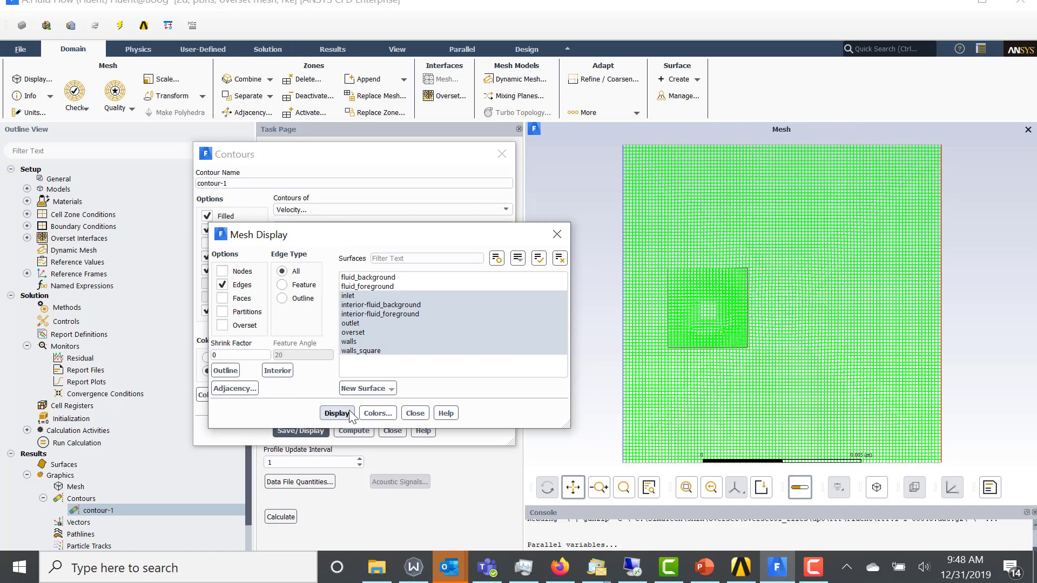
left_click(416, 414)
- Include overset cells in the drawn mesh and redisplay the contours with it overlaid
left_click(232, 311)
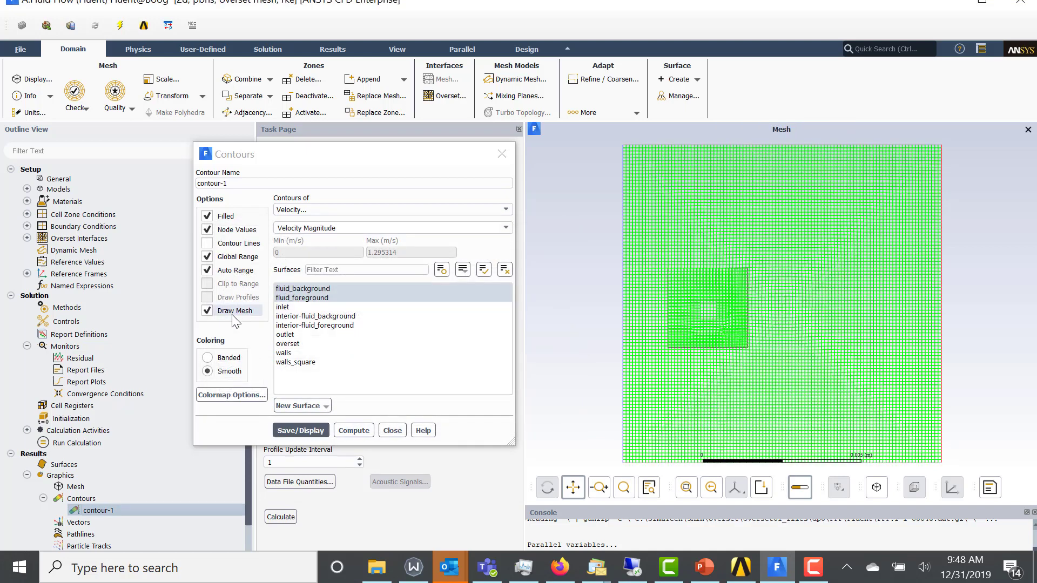
left_click(222, 325)
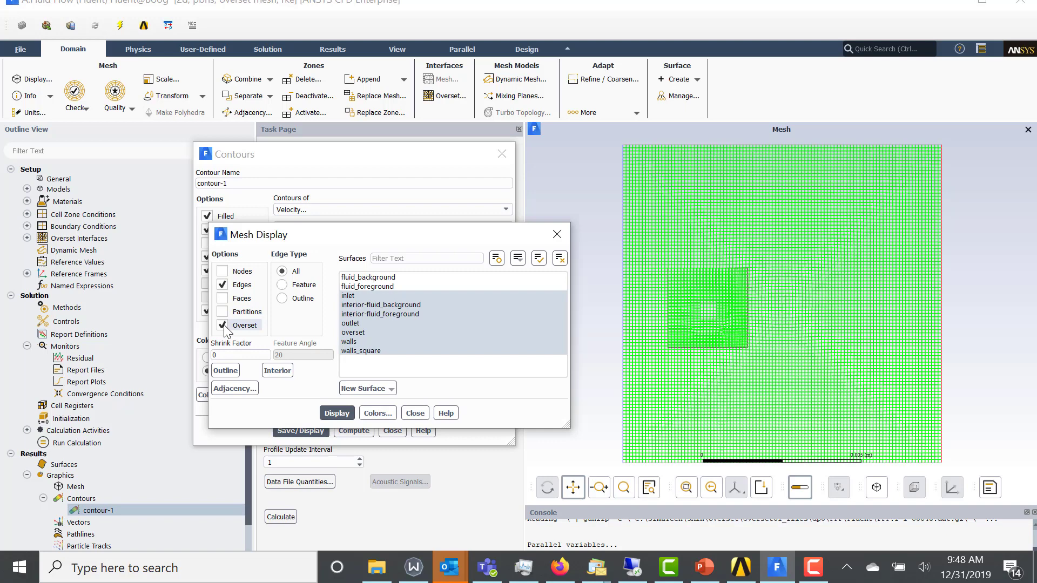
left_click(337, 414)
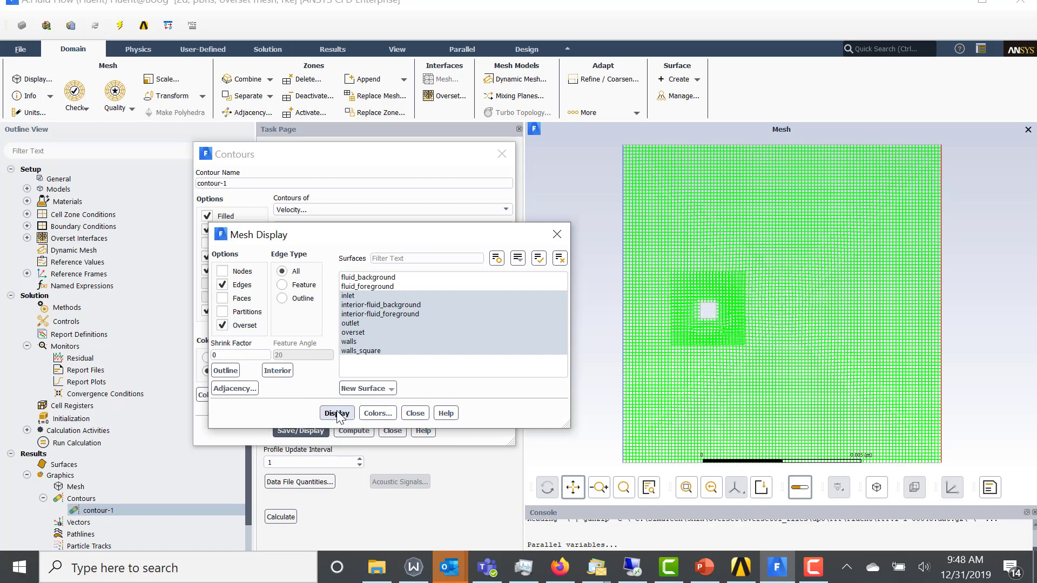
left_click(415, 414)
left_click(300, 431)
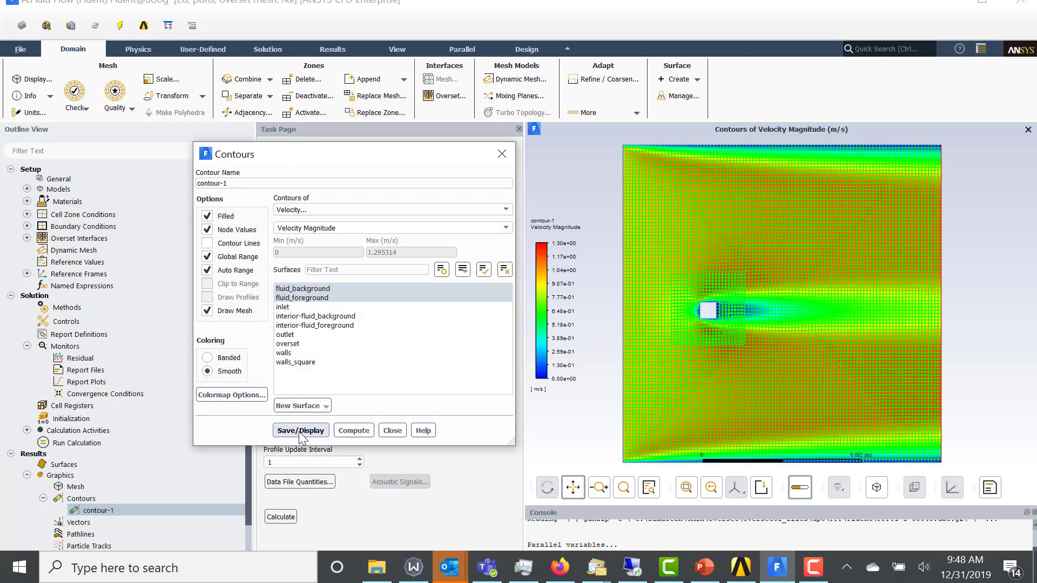